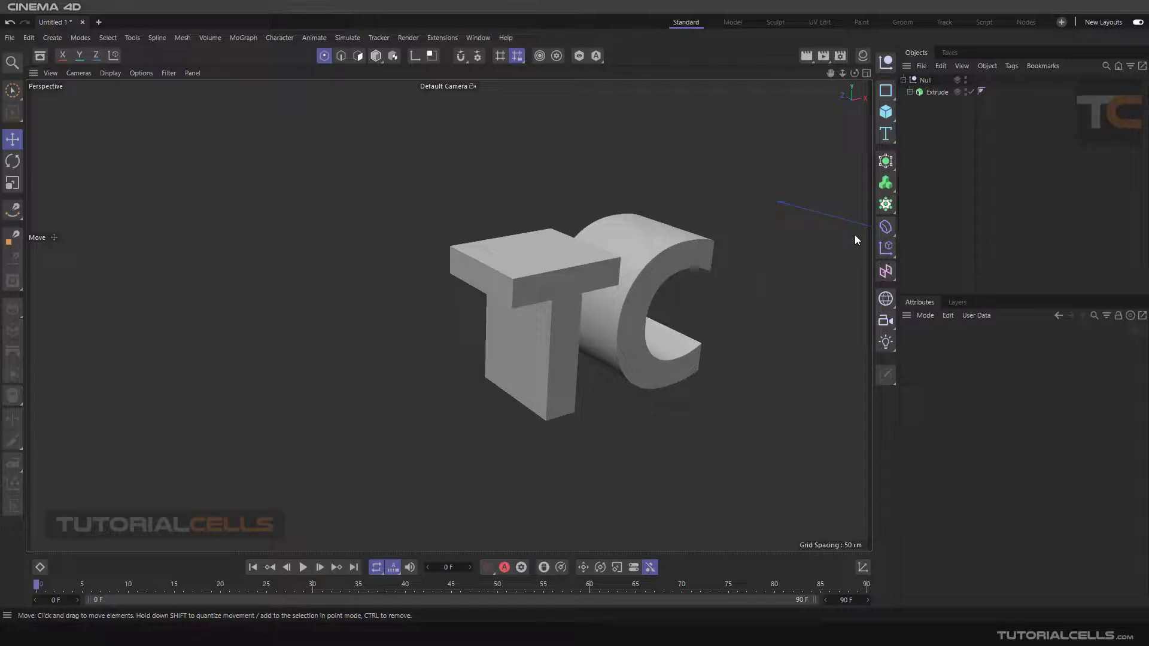
- Try an unparented FFD deformer in Model mode next to the TC text and delete it
click(884, 232)
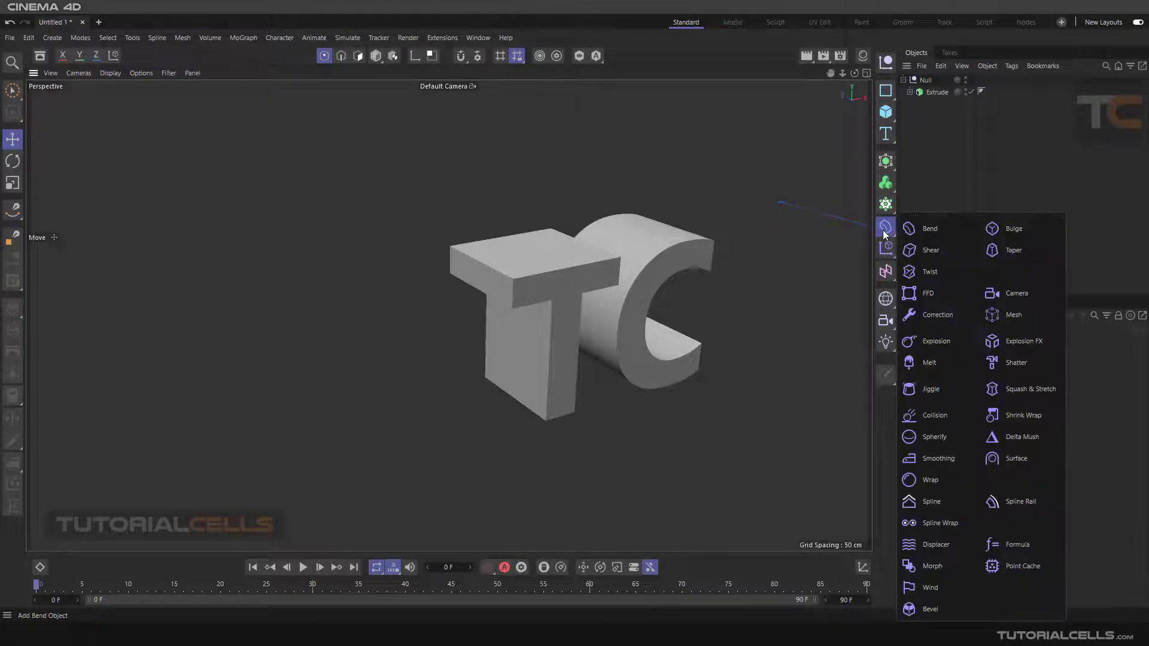
click(918, 294)
scroll(724, 278, down, 3)
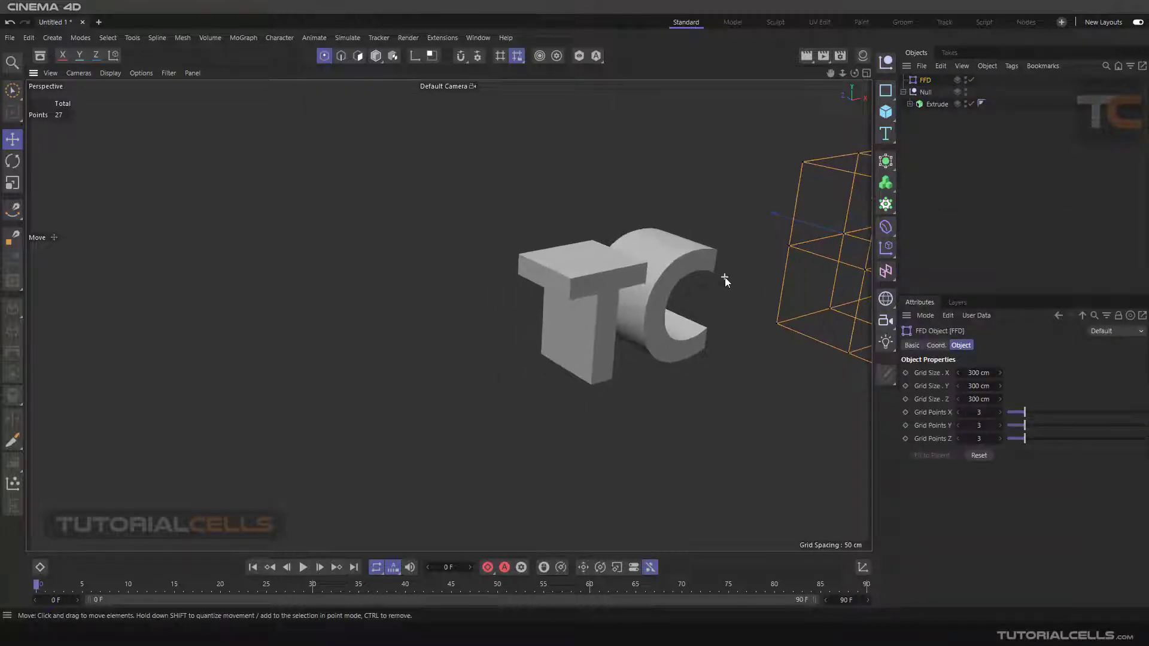
alt+middle_drag(723, 277, 311, 276)
alt+drag(776, 223, 634, 230)
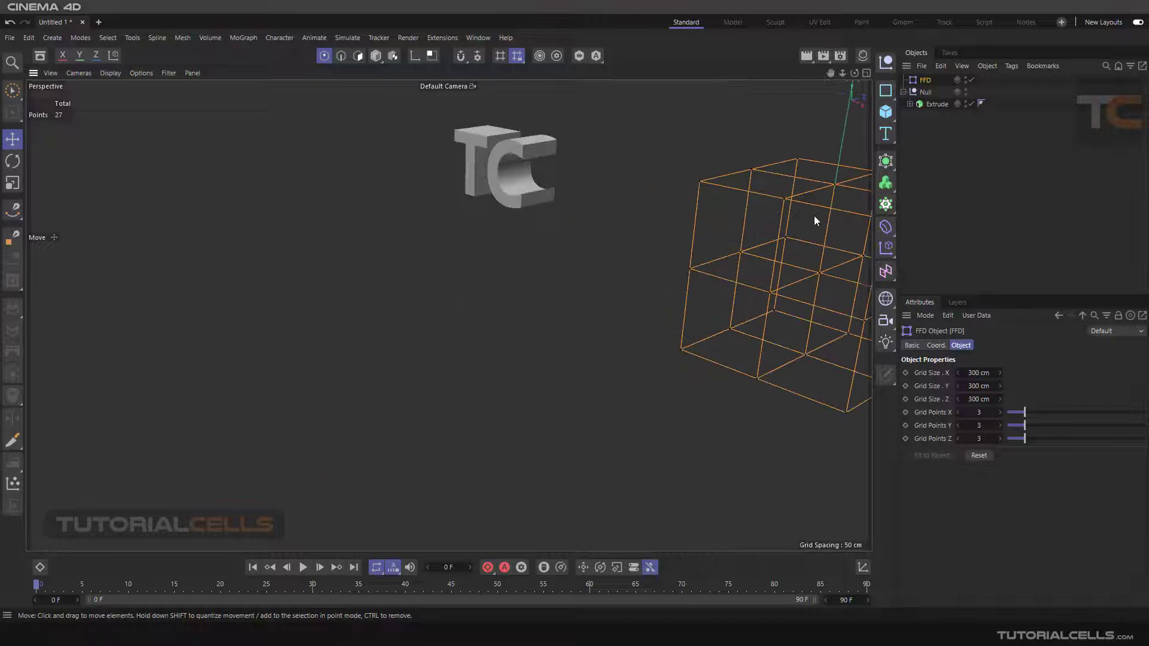
alt+middle_drag(814, 216, 647, 233)
click(380, 55)
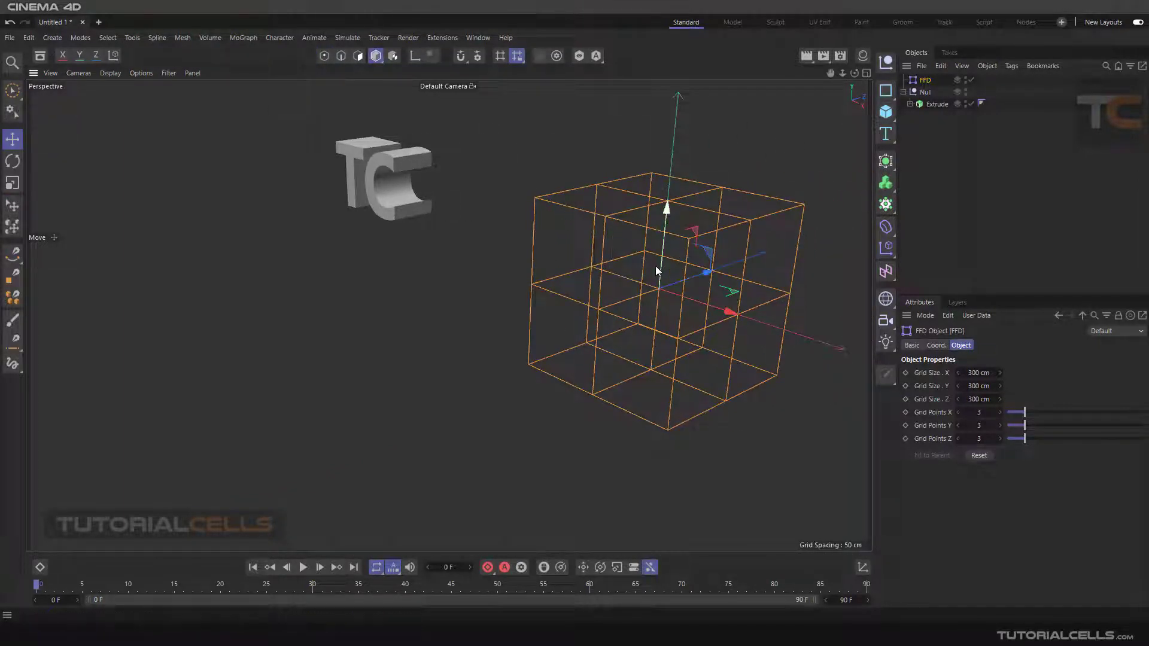
scroll(655, 266, down, 1)
alt+drag(641, 268, 654, 256)
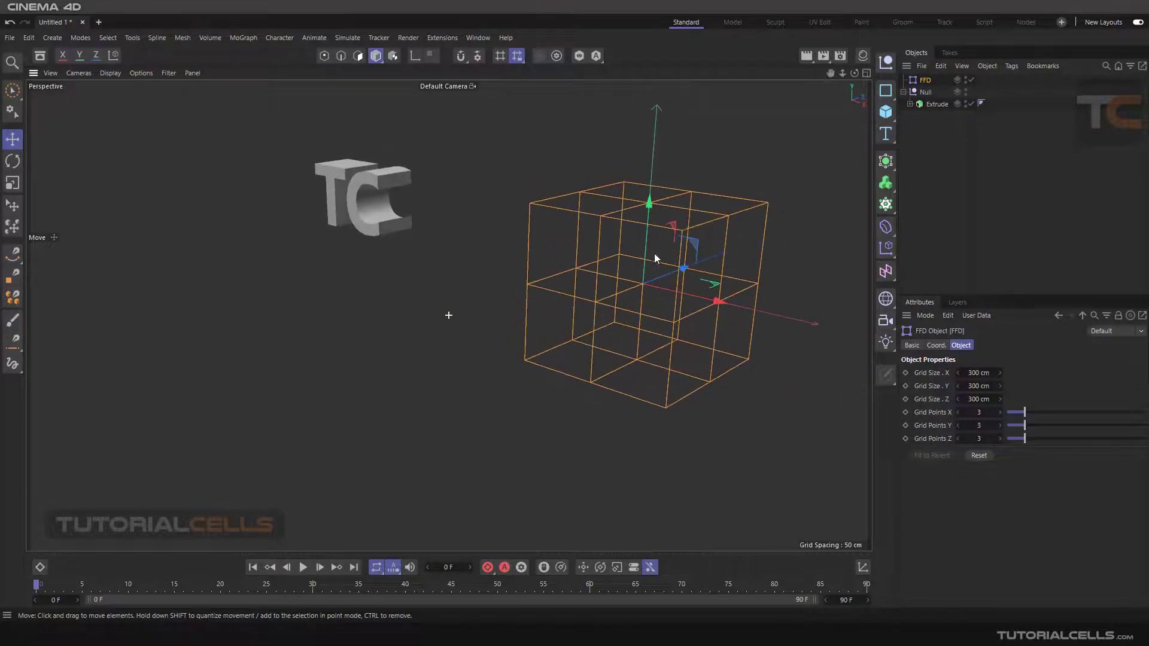
key(Delete)
- Take the Extrude object out of the Null and delete the empty Null
drag(926, 93, 922, 113)
click(924, 81)
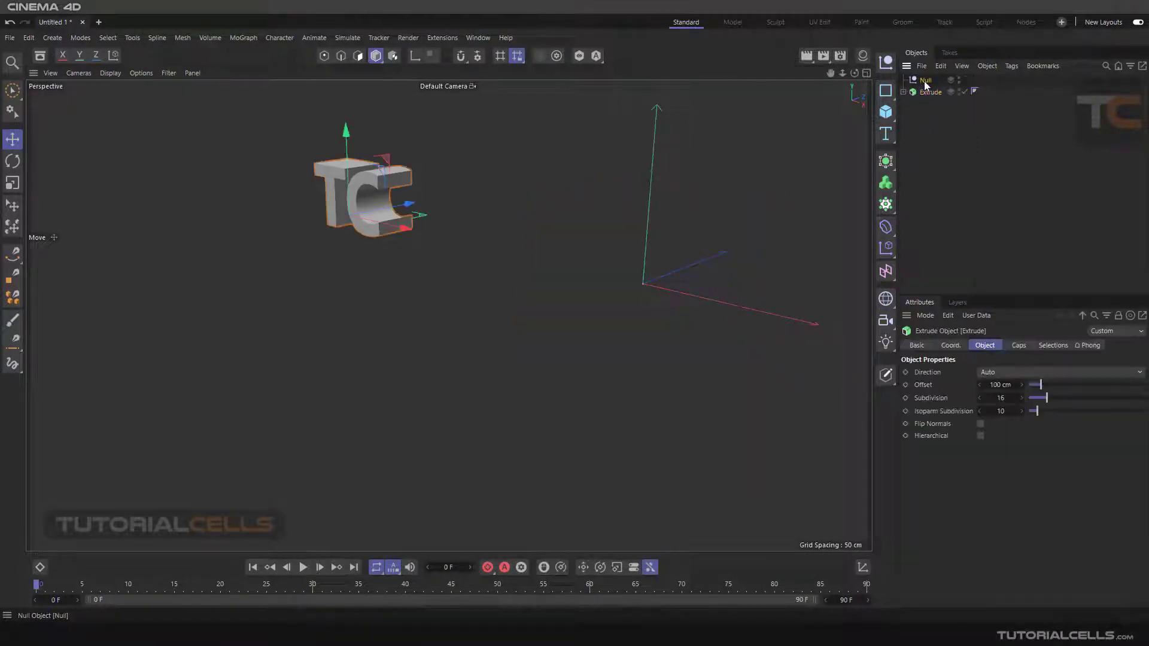
key(Delete)
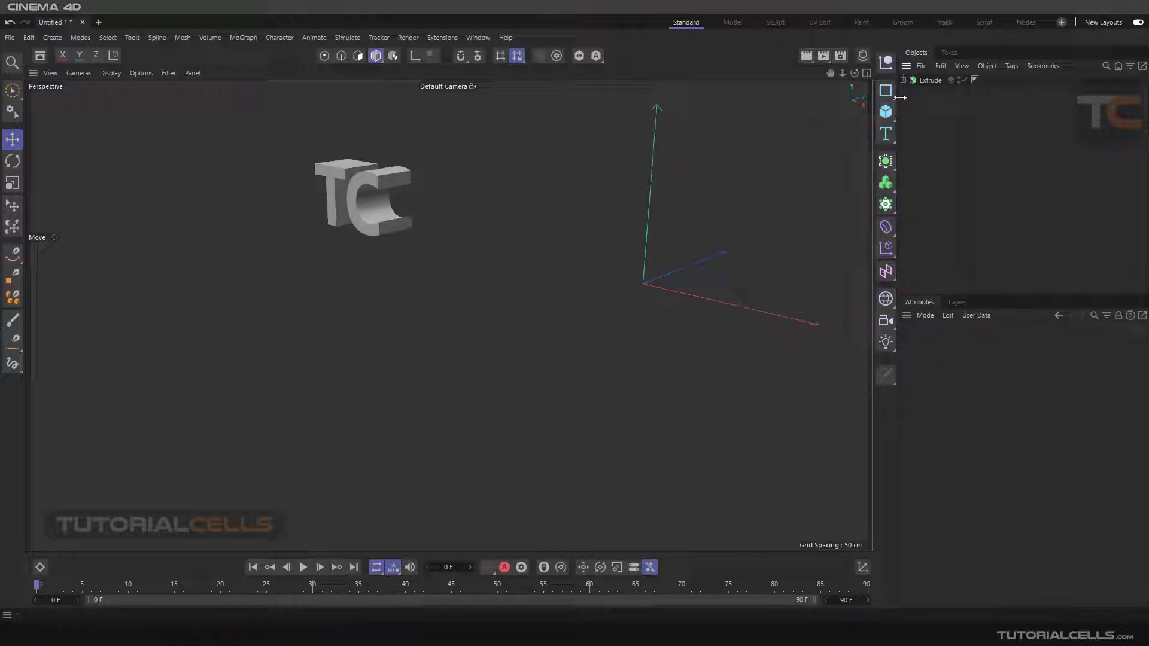
- Add an FFD deformer as a child of the Extrude object so its cage fits the TC text
click(924, 81)
mouse_move(463, 177)
alt+middle_down()
mouse_move(724, 299)
mouse_move(661, 264)
mouse_move(511, 221)
mouse_move(473, 194)
alt+middle_up()
scroll(642, 257, down, 1)
click(903, 80)
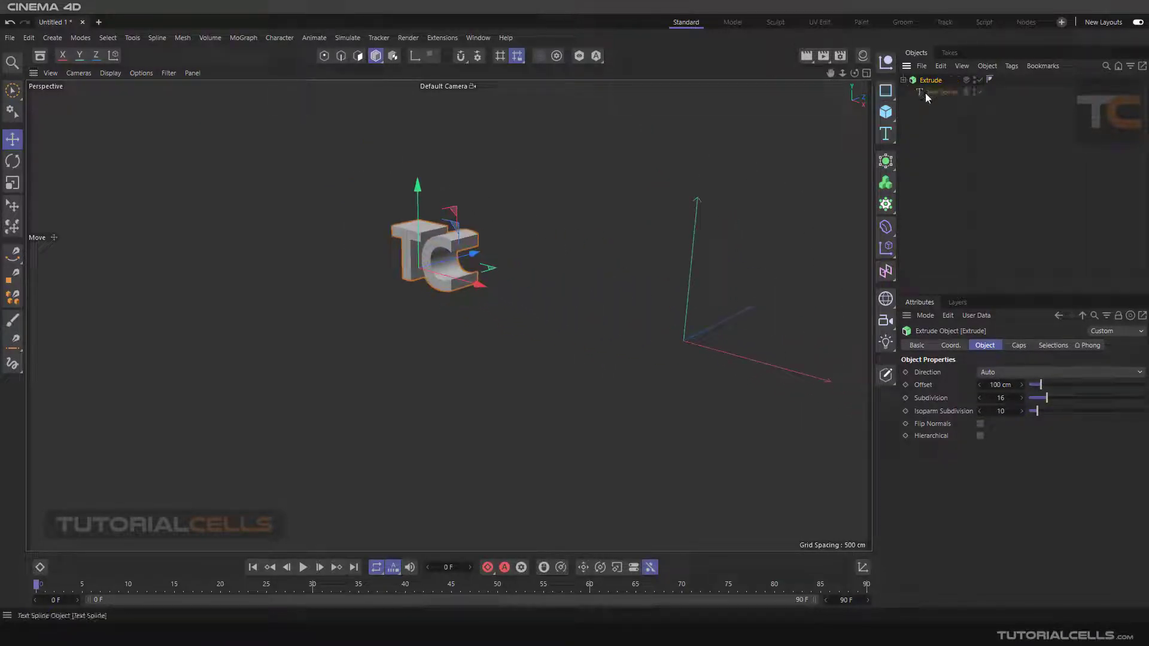
click(905, 80)
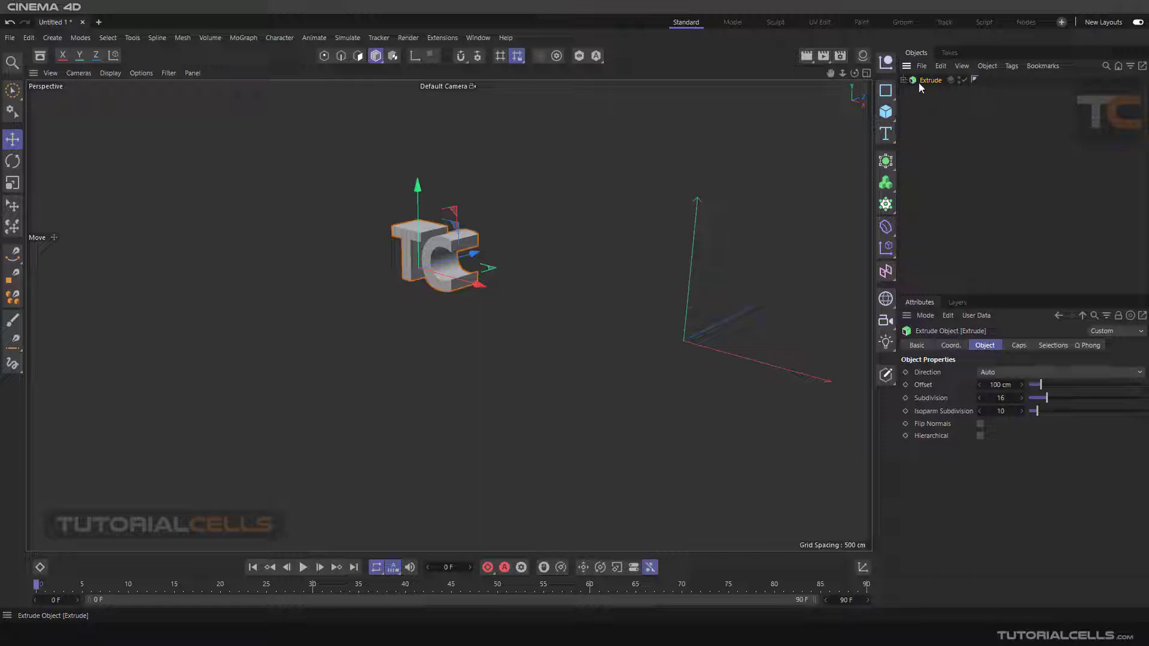
click(889, 227)
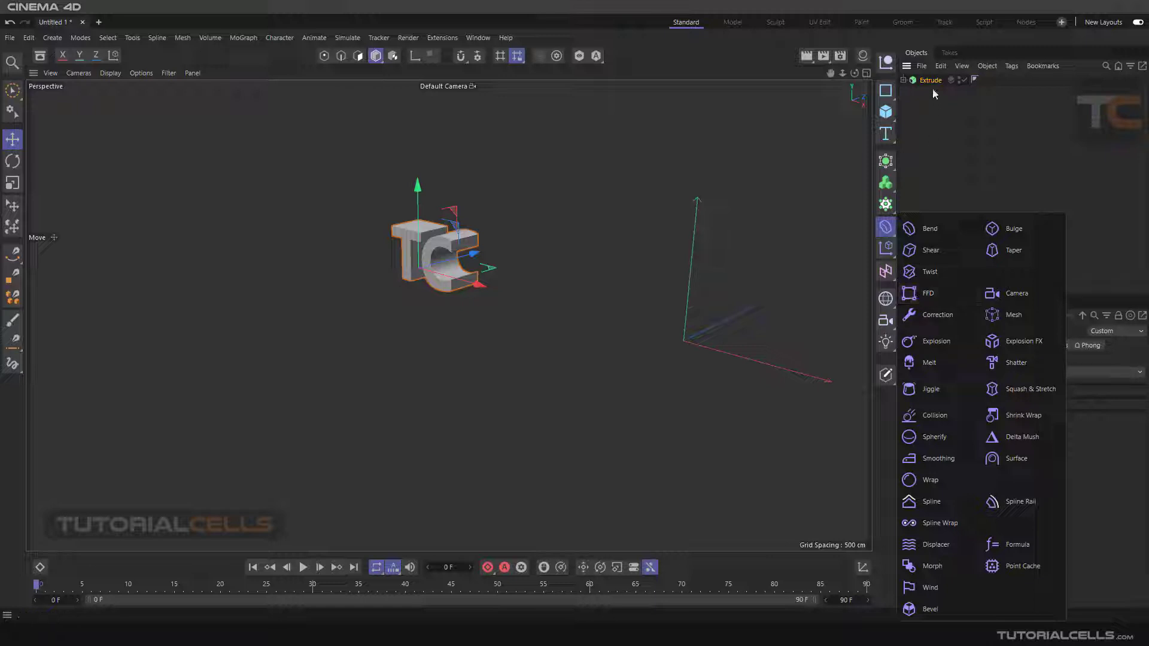
click(930, 293)
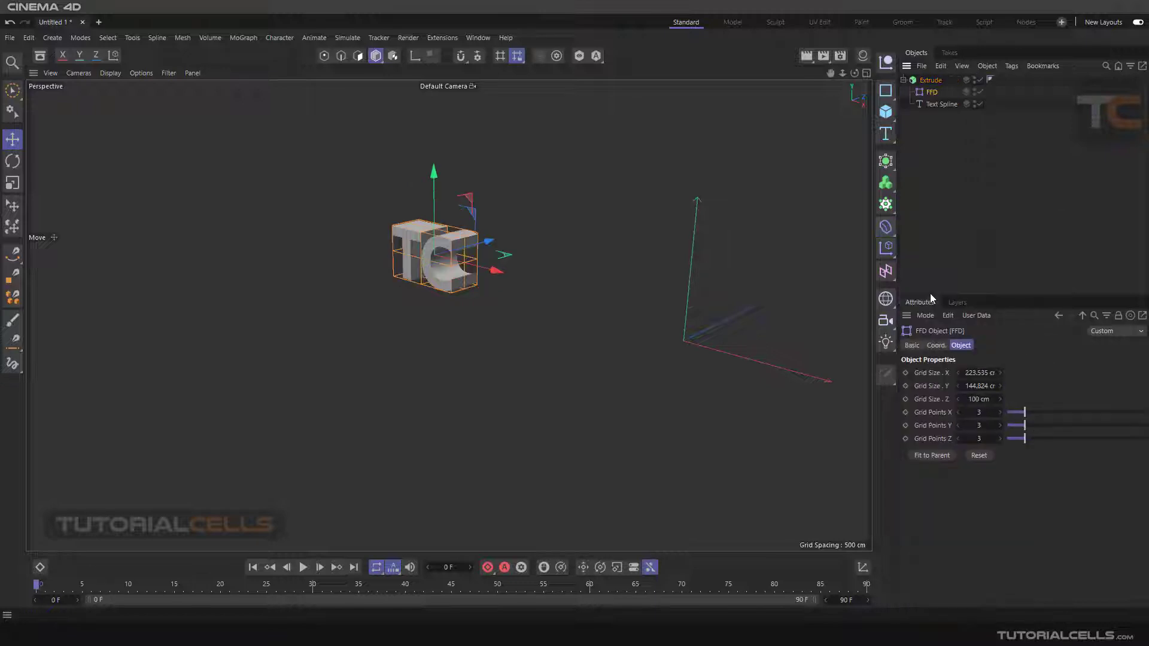
- Try the FFD deformer as a child of a new cube and delete both
click(930, 94)
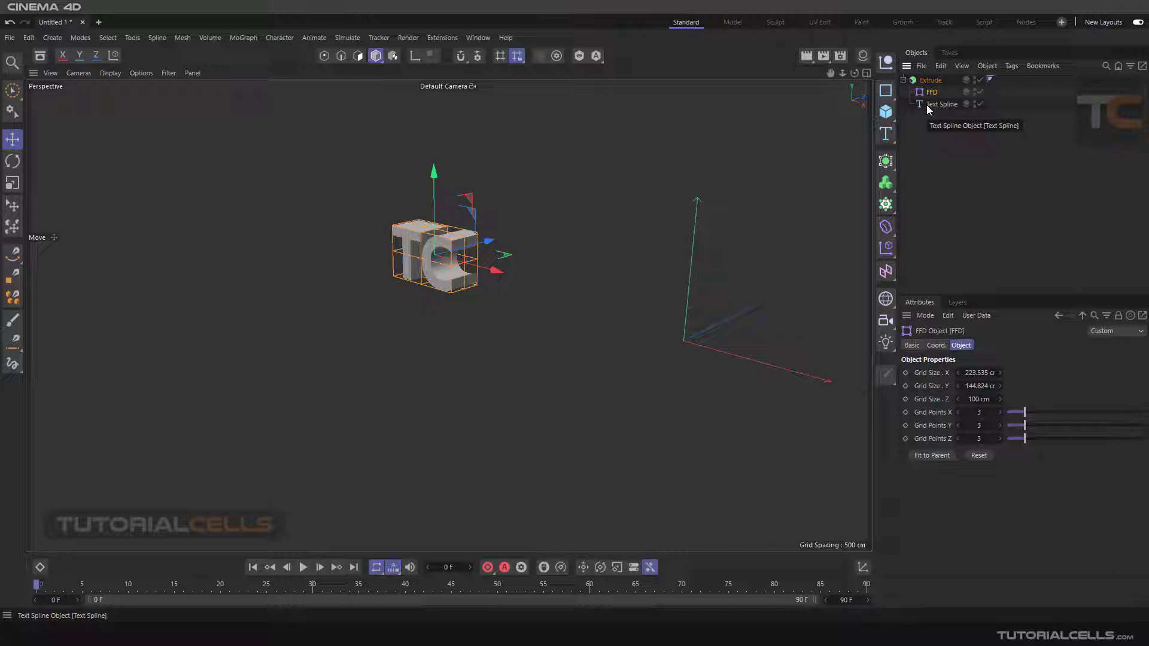
click(885, 111)
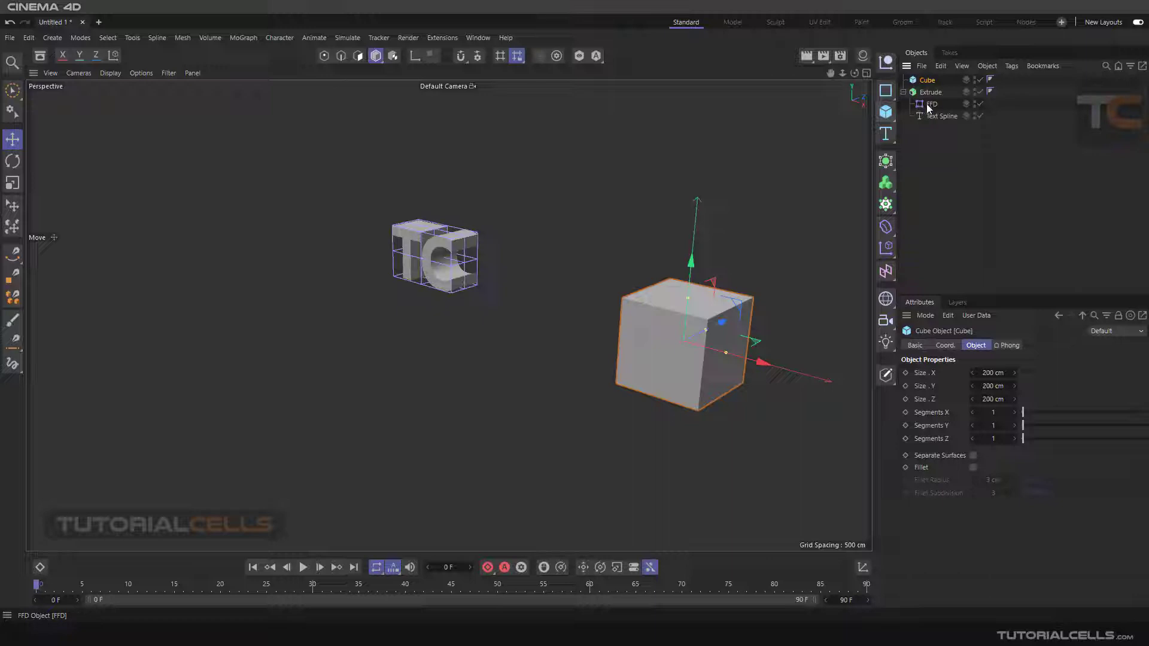
drag(932, 103, 926, 82)
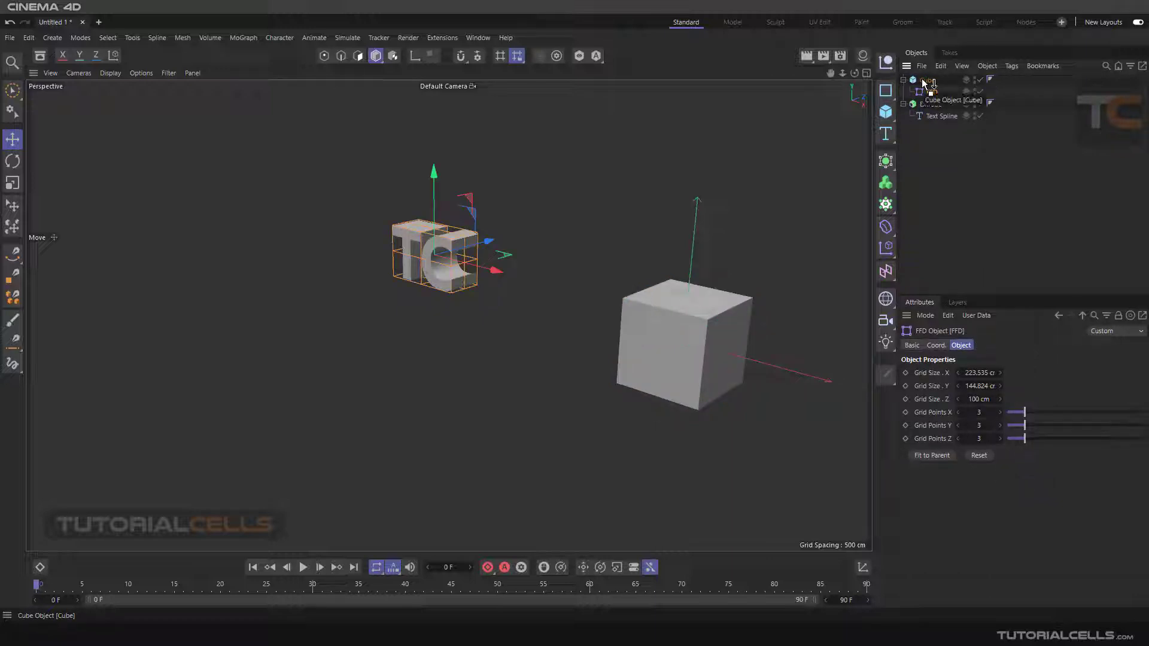
click(927, 80)
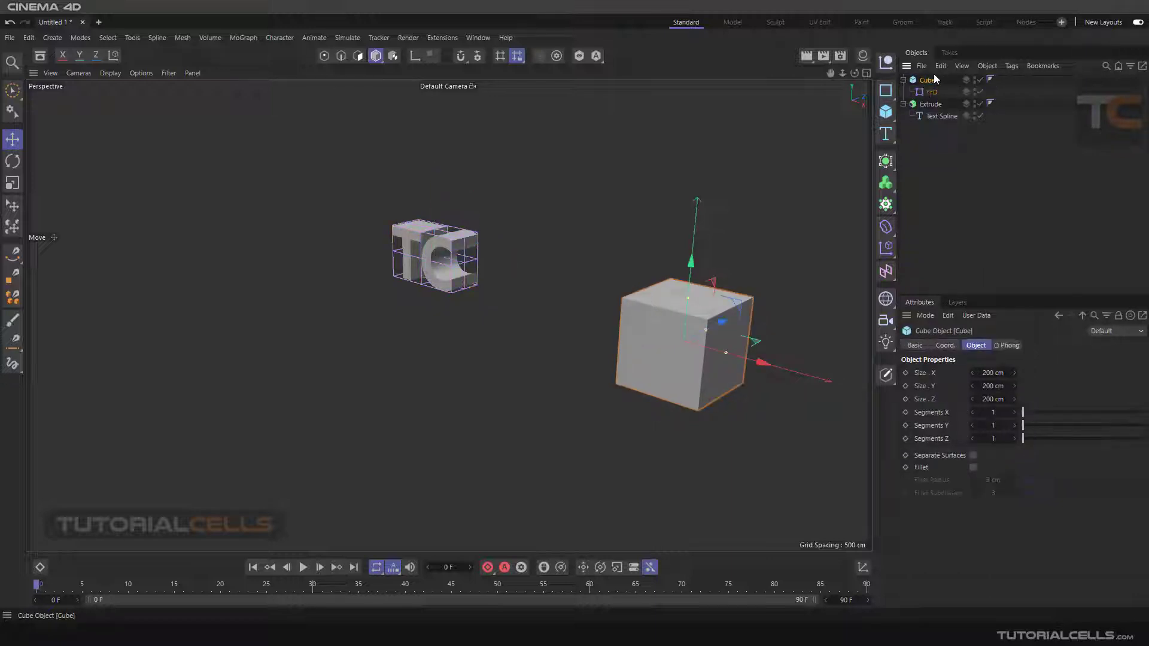
key(Delete)
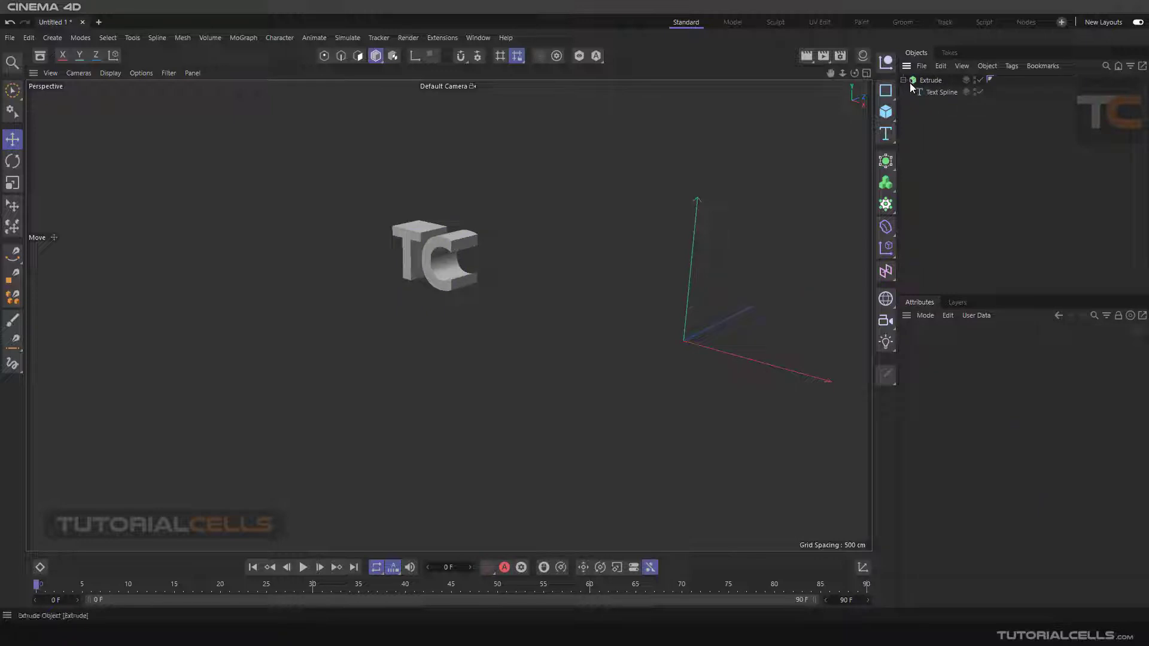
- Add a new FFD deformer under the Extrude object, with its cage fitted to the TC text
click(904, 80)
click(927, 81)
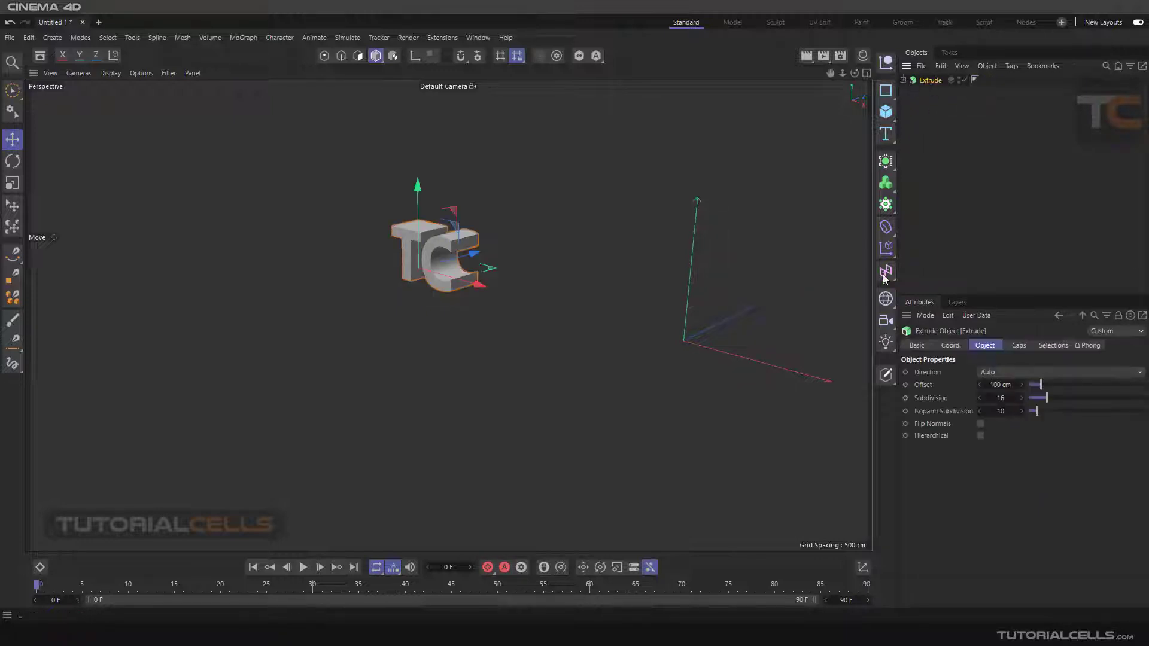
click(886, 227)
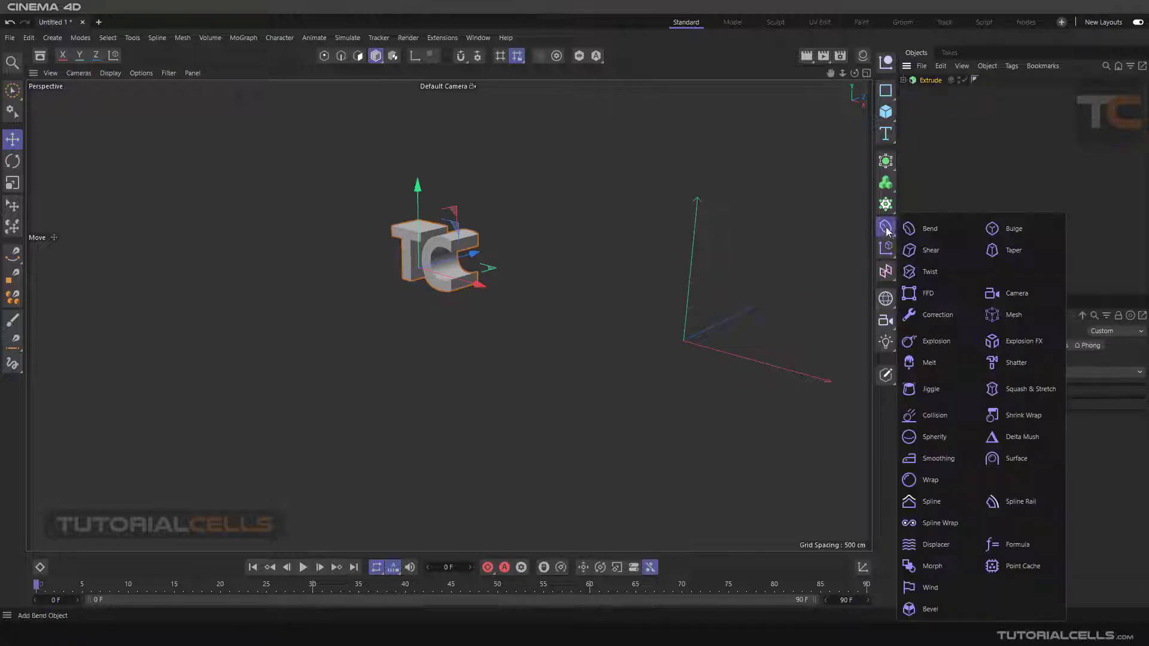
click(908, 295)
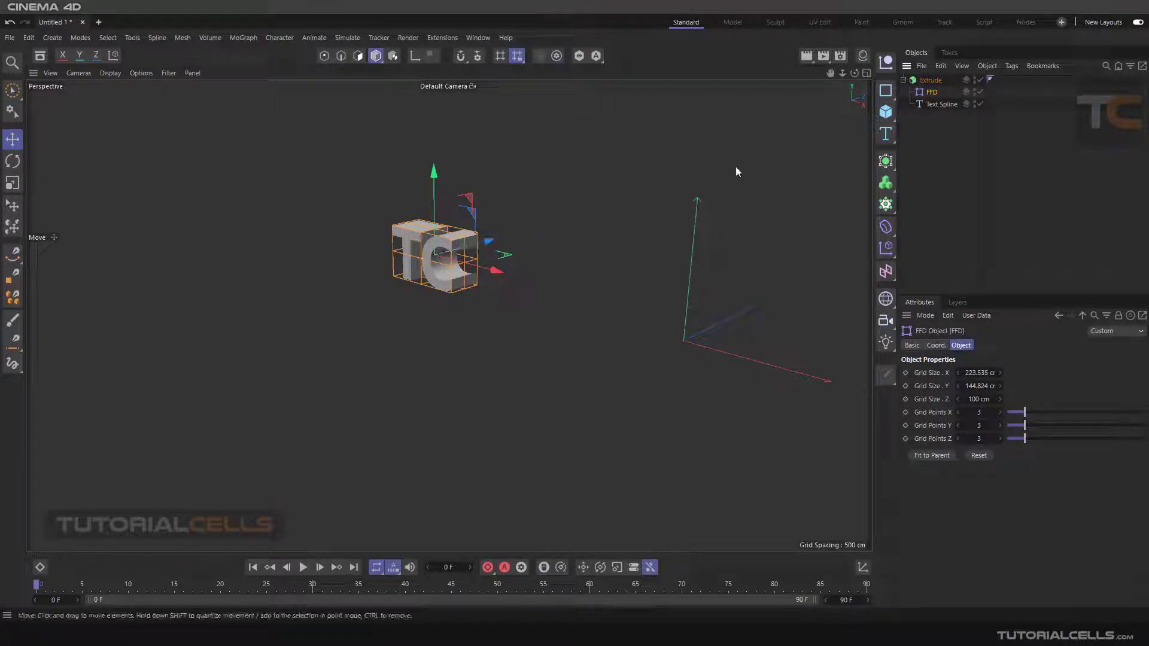
- Move the FFD out of the Extrude object and place both as siblings under a new Null
drag(924, 96, 910, 138)
click(903, 81)
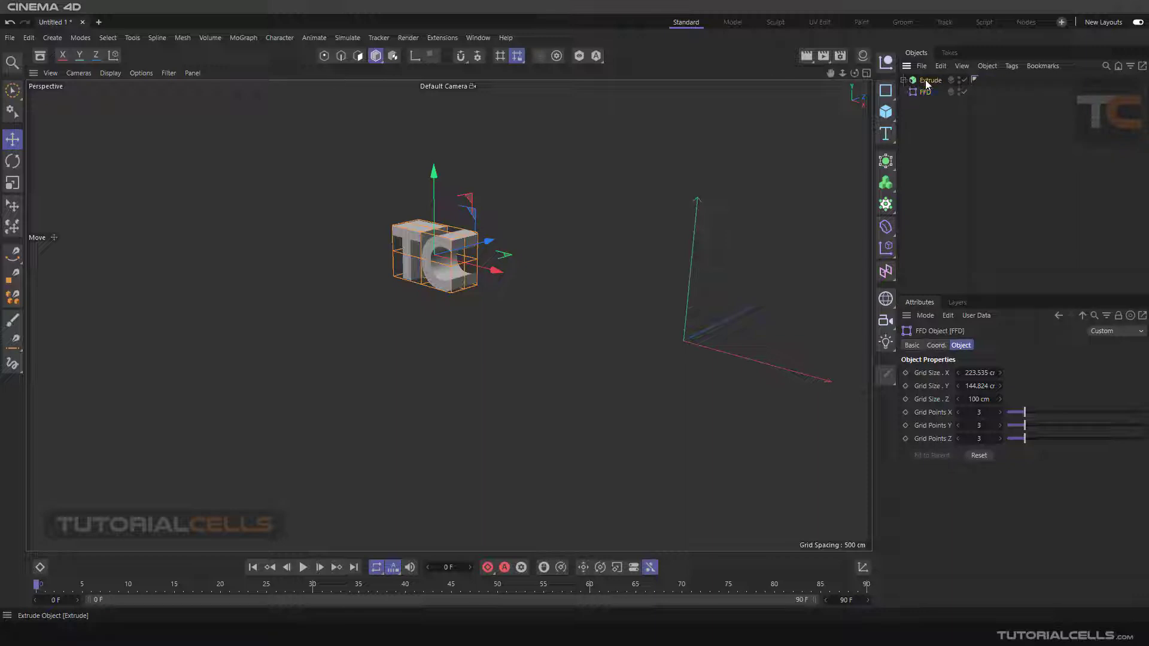
click(885, 61)
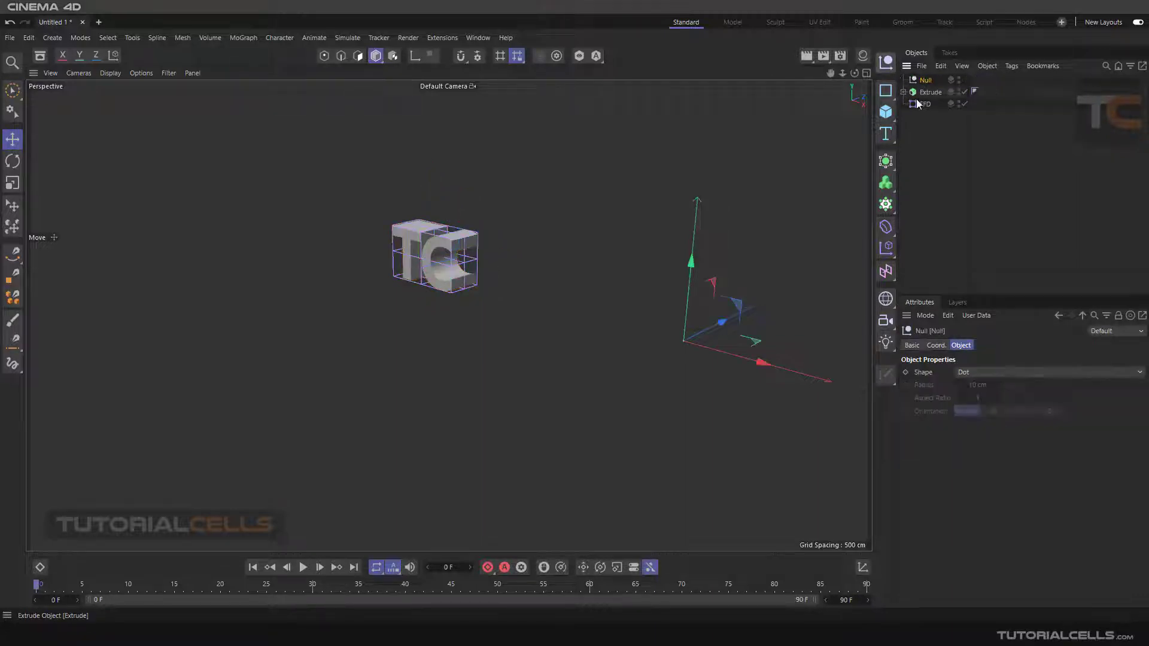
drag(931, 118, 926, 81)
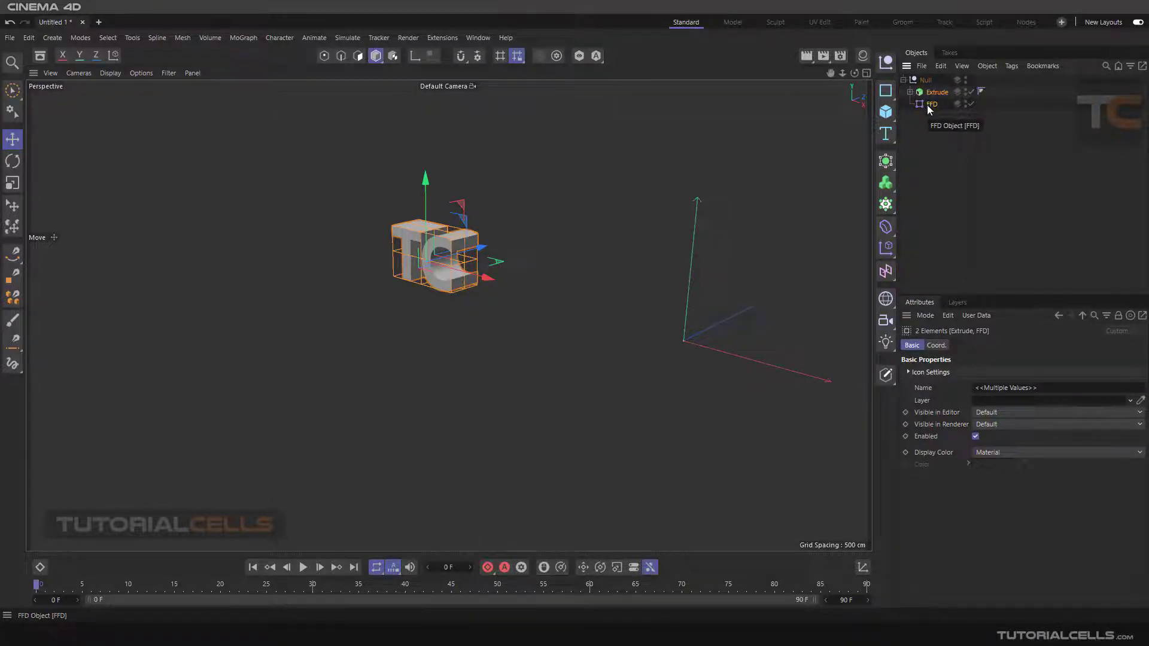
click(928, 104)
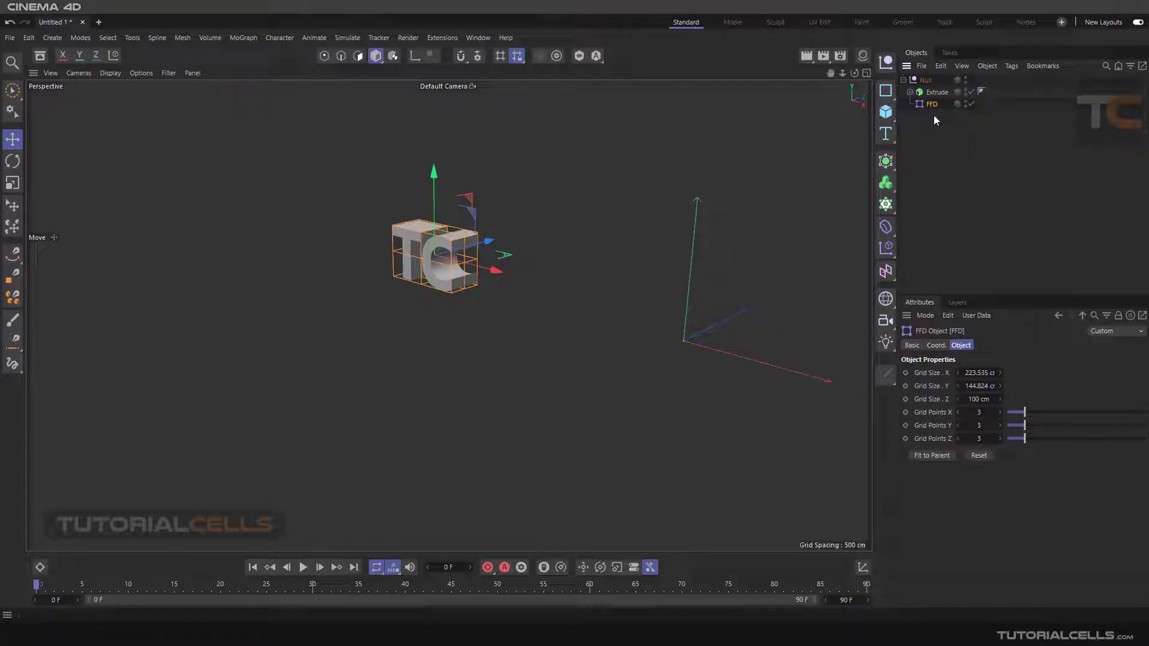
ctrl+click(923, 96)
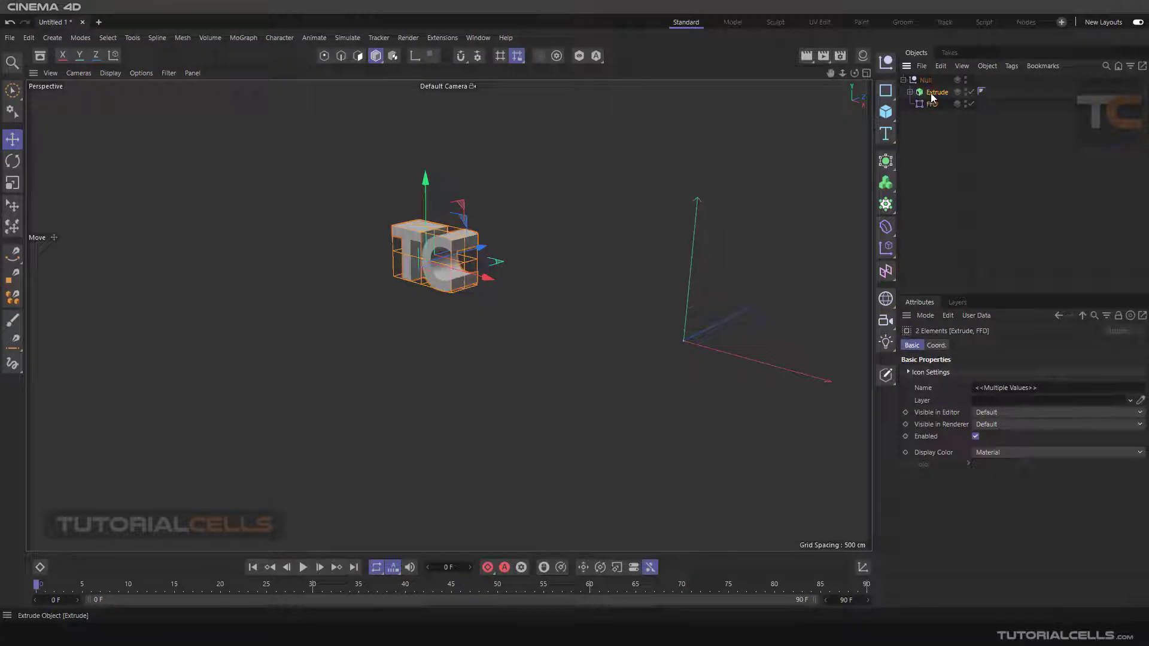
click(931, 95)
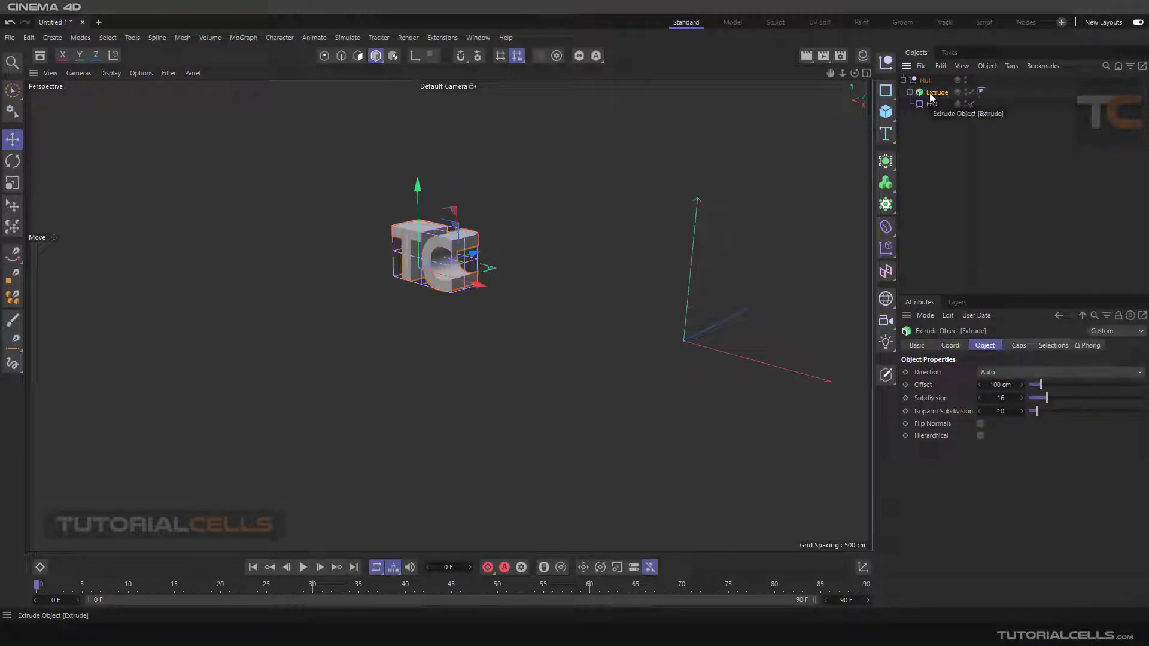
click(932, 104)
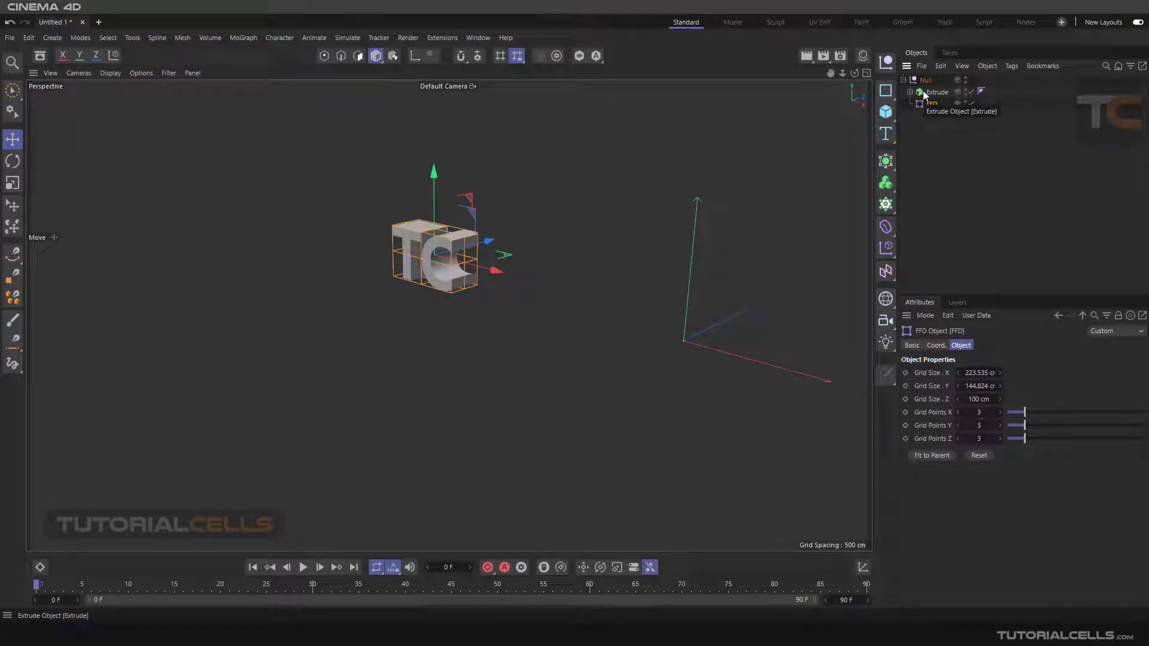
click(927, 93)
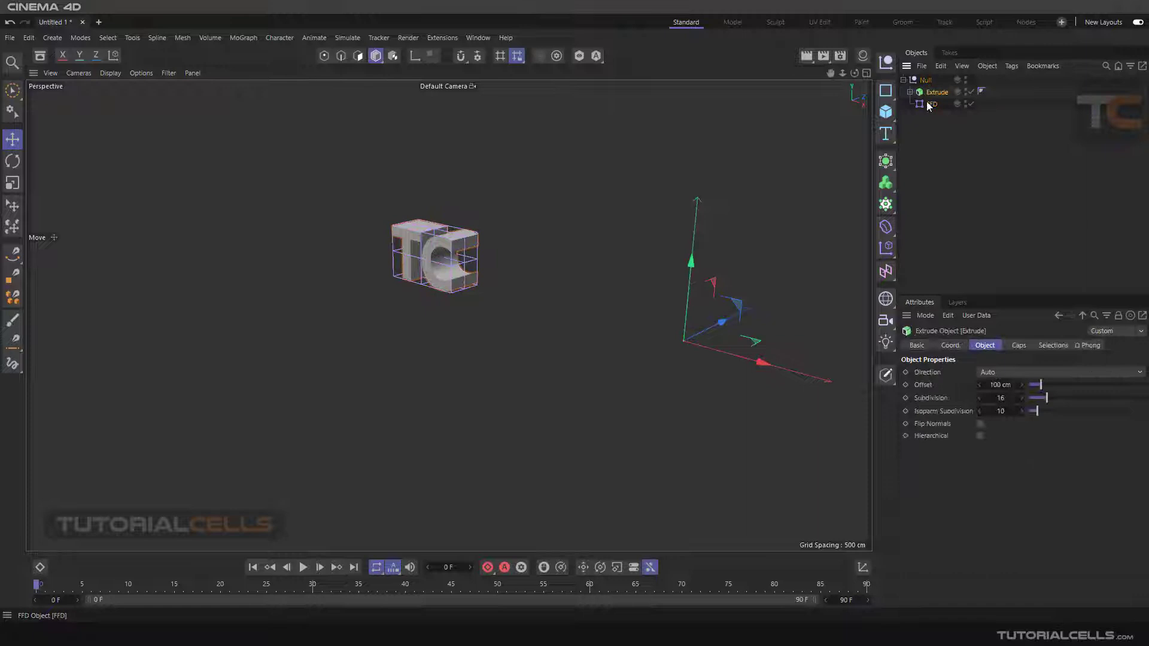
- Enlarge the FFD cage around the TC text to a grid size of 252.535 × 173.824 × 145 cm
click(929, 105)
scroll(515, 263, up, 8)
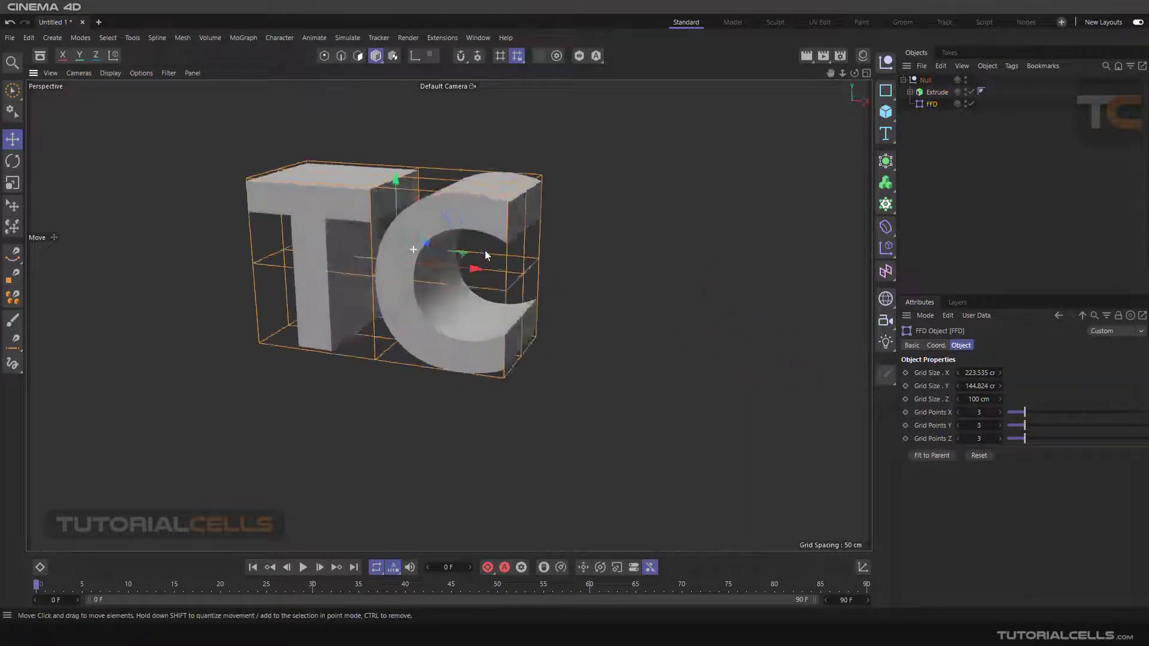
alt+drag(485, 250, 422, 271)
alt+drag(448, 315, 601, 289)
scroll(606, 296, up, 2)
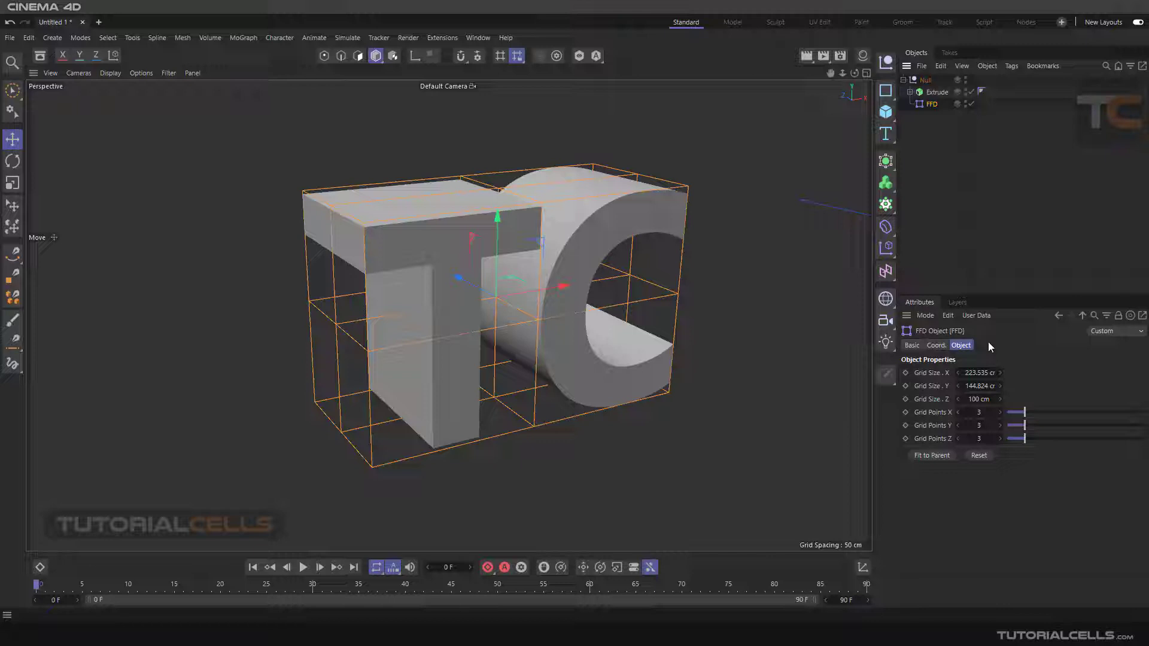
drag(966, 371, 982, 399)
alt+drag(525, 325, 557, 325)
scroll(557, 326, down, 1)
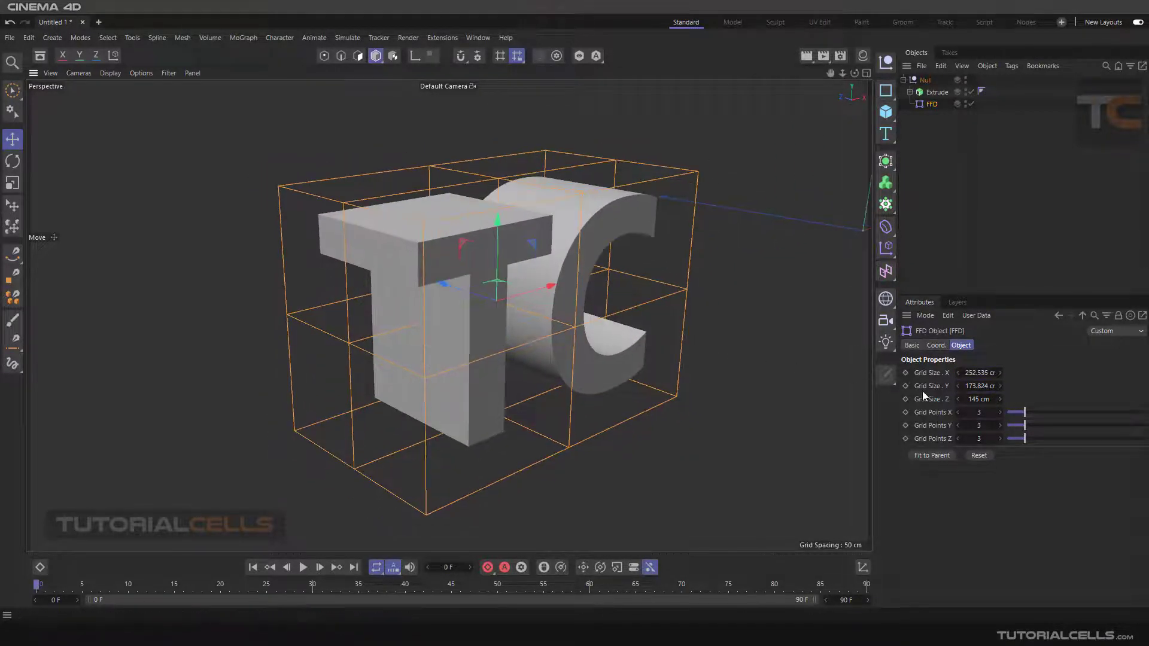
- Set the FFD's grid points to 4 in X, Y and Z
click(1000, 412)
click(1001, 424)
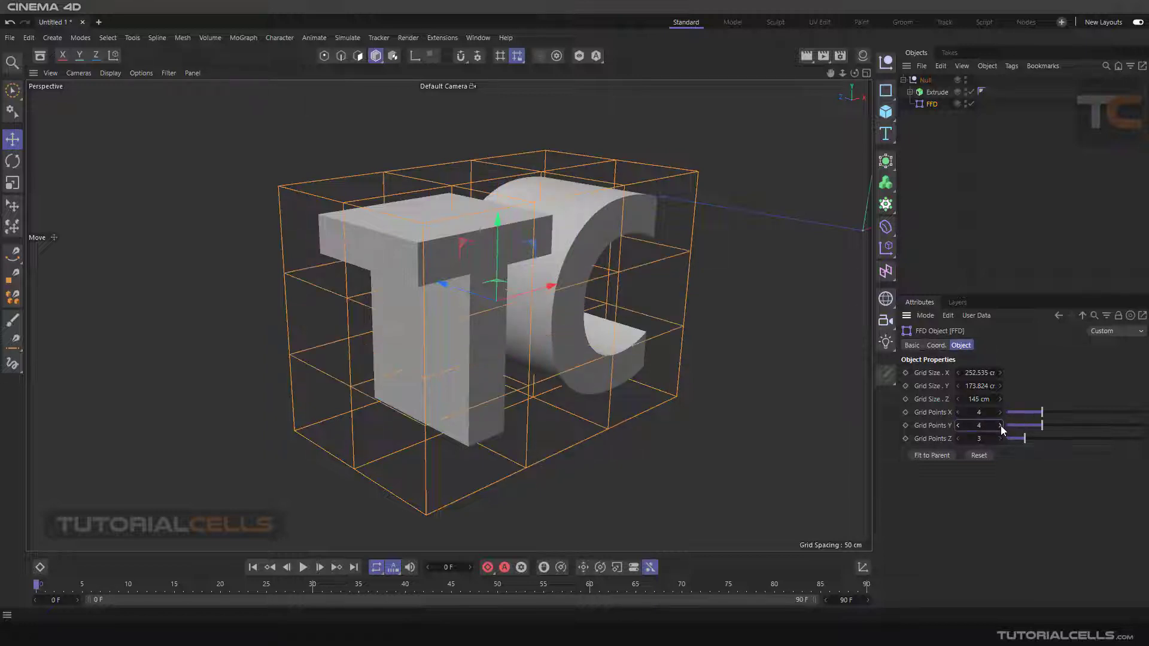
click(999, 437)
alt+drag(645, 280, 652, 289)
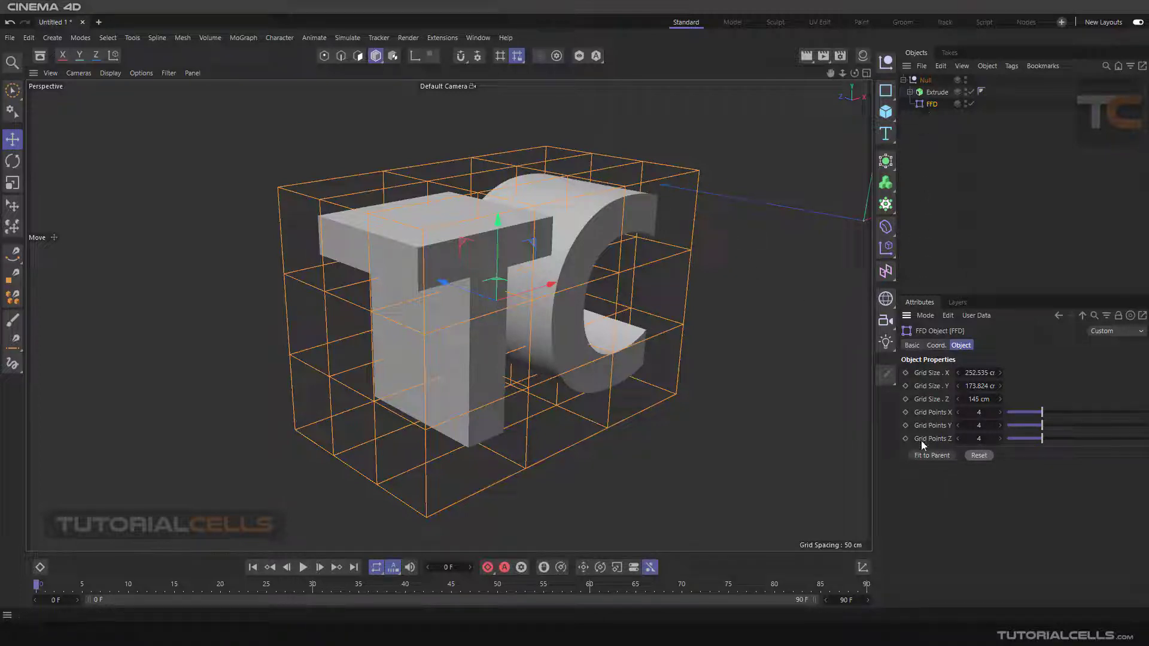
- Try fitting the FFD cage to its parent Null and undo the fit
click(926, 455)
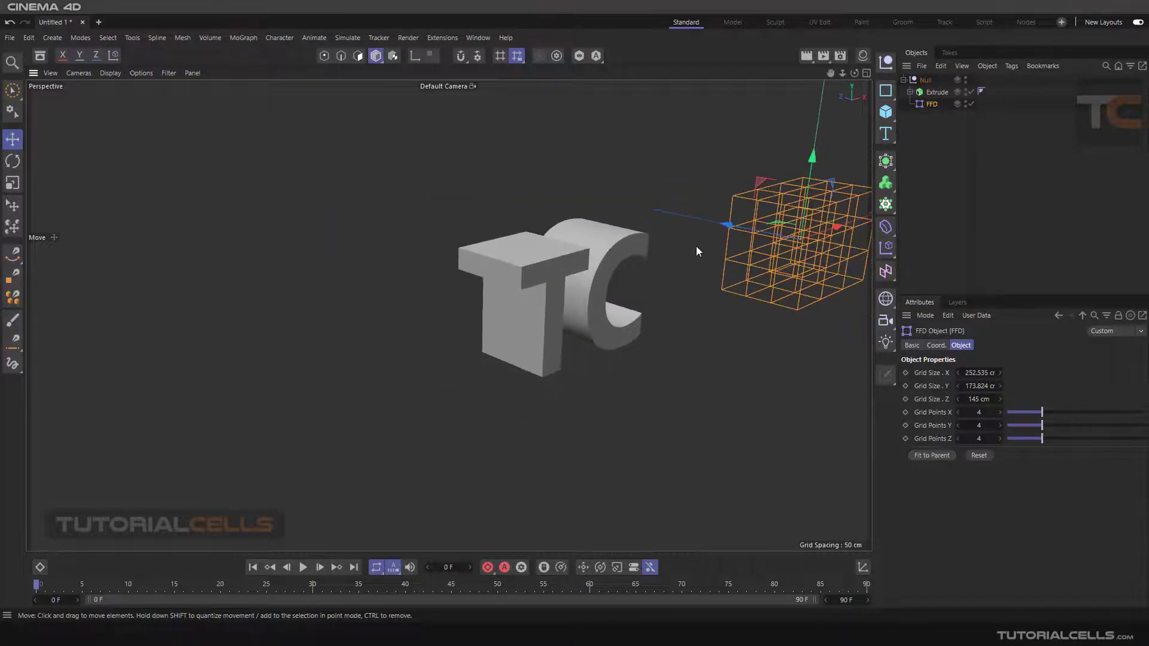
alt+middle_drag(695, 250, 436, 311)
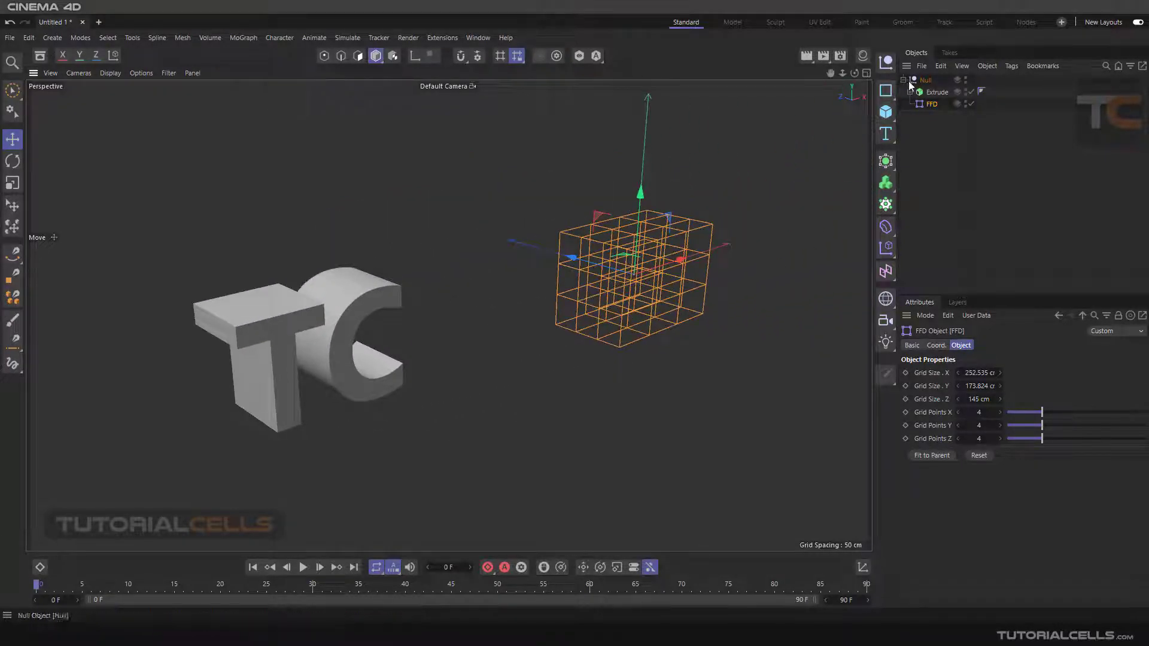
key(ctrl+z)
alt+middle_drag(457, 256, 563, 308)
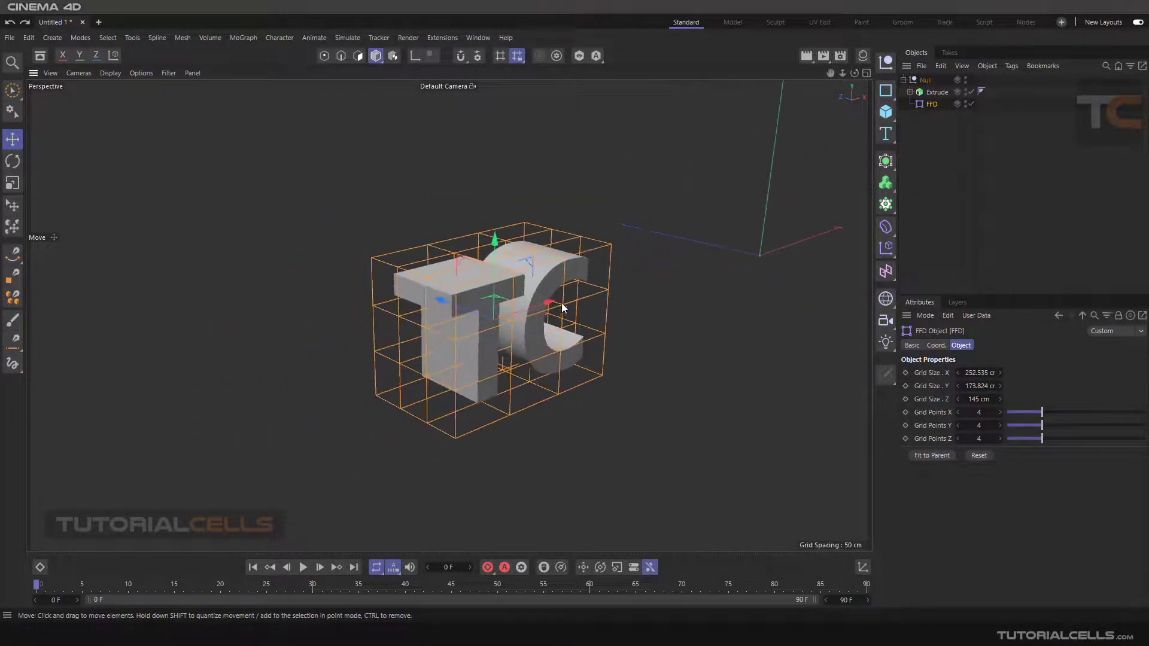
- Switch to Points mode and move a single top point of the FFD cage near the C to deform the text
scroll(562, 304, up, 3)
mouse_move(562, 304)
alt+mouse_down()
mouse_move(443, 293)
mouse_move(509, 296)
mouse_move(488, 291)
mouse_move(541, 279)
mouse_move(564, 289)
mouse_move(547, 295)
alt+mouse_up()
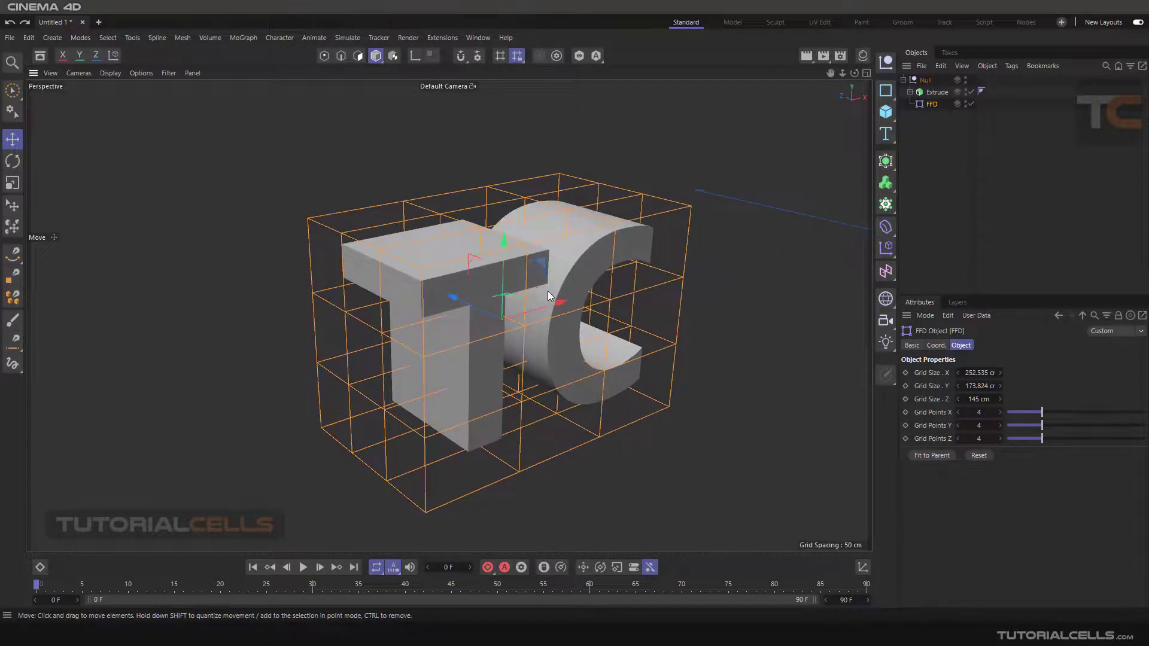
alt+middle_drag(547, 291, 583, 285)
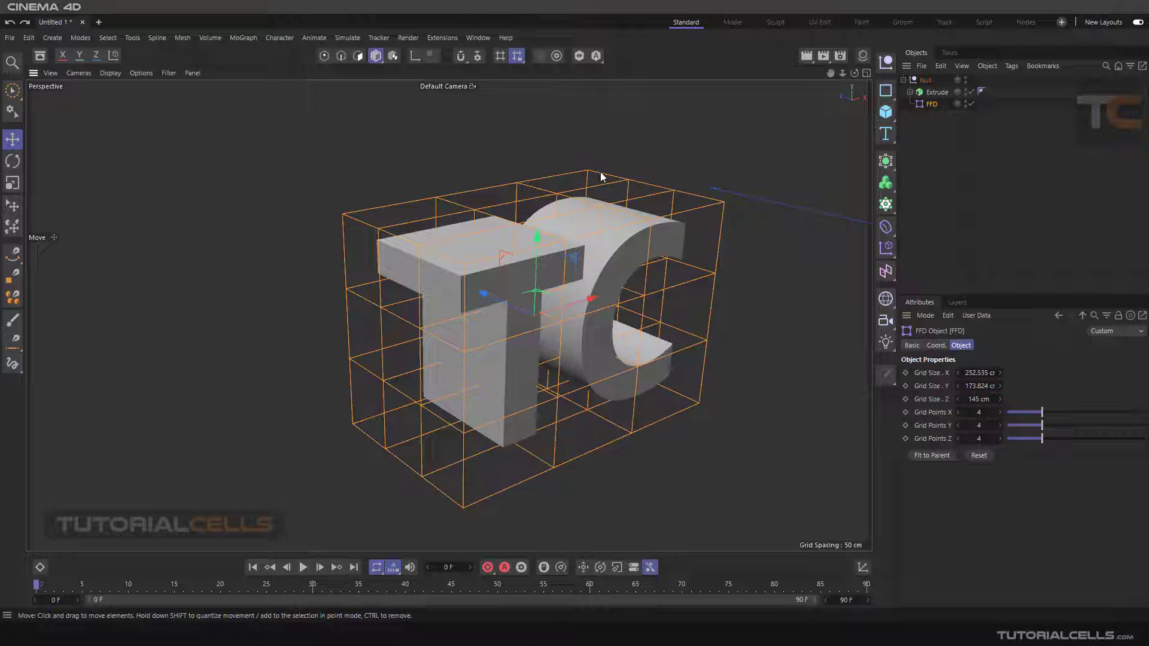
click(322, 56)
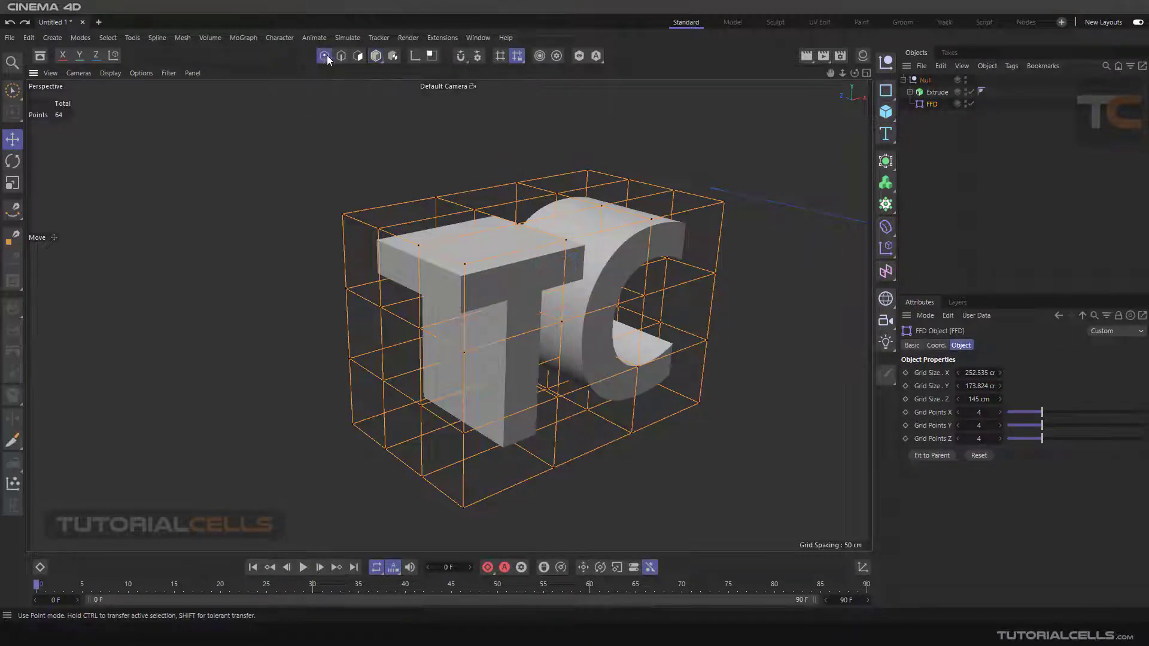
alt+drag(626, 239, 659, 225)
click(658, 221)
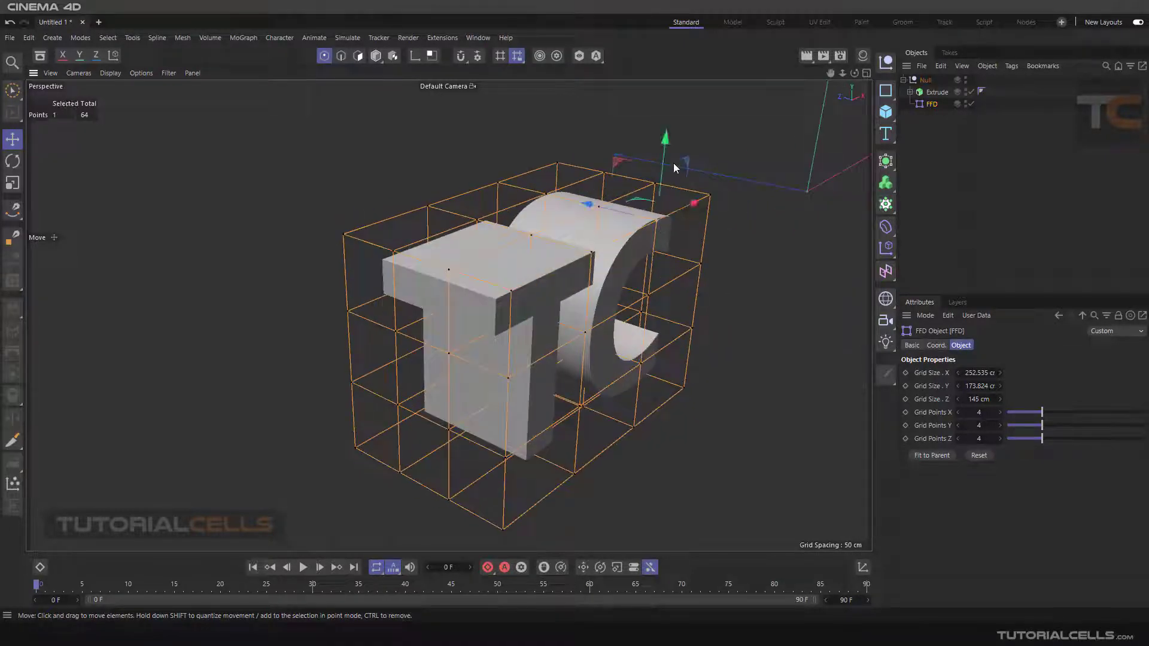
drag(673, 163, 640, 222)
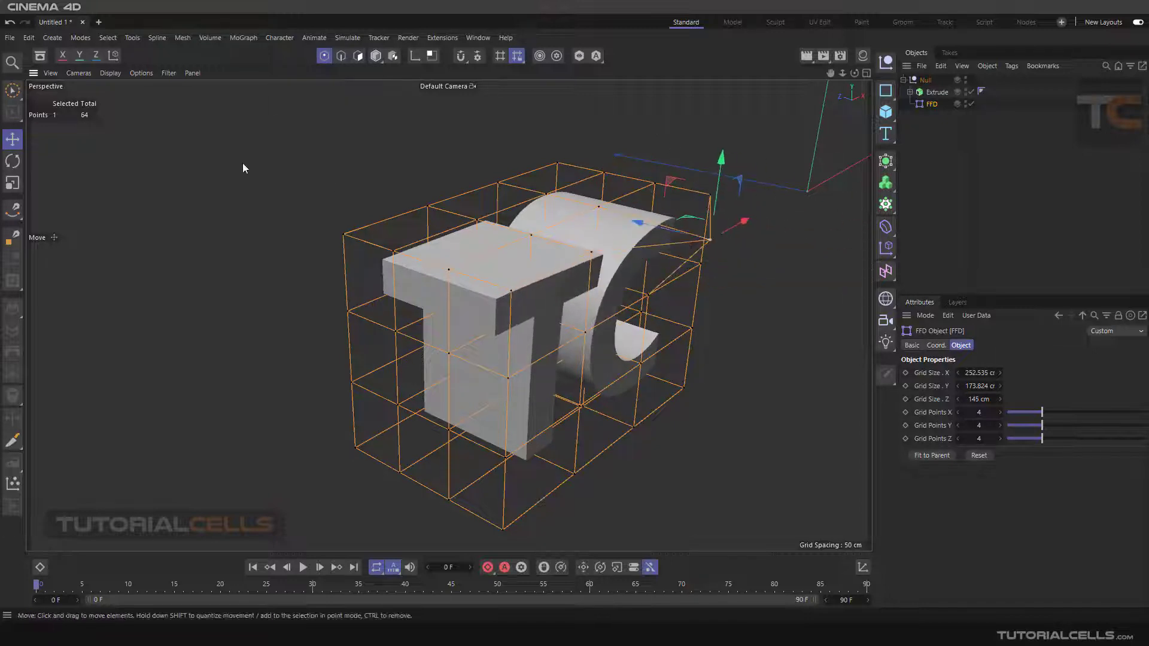
- Set the viewport display to Gouraud Shading (Lines) so the text's mesh subdivision is drawn
click(111, 72)
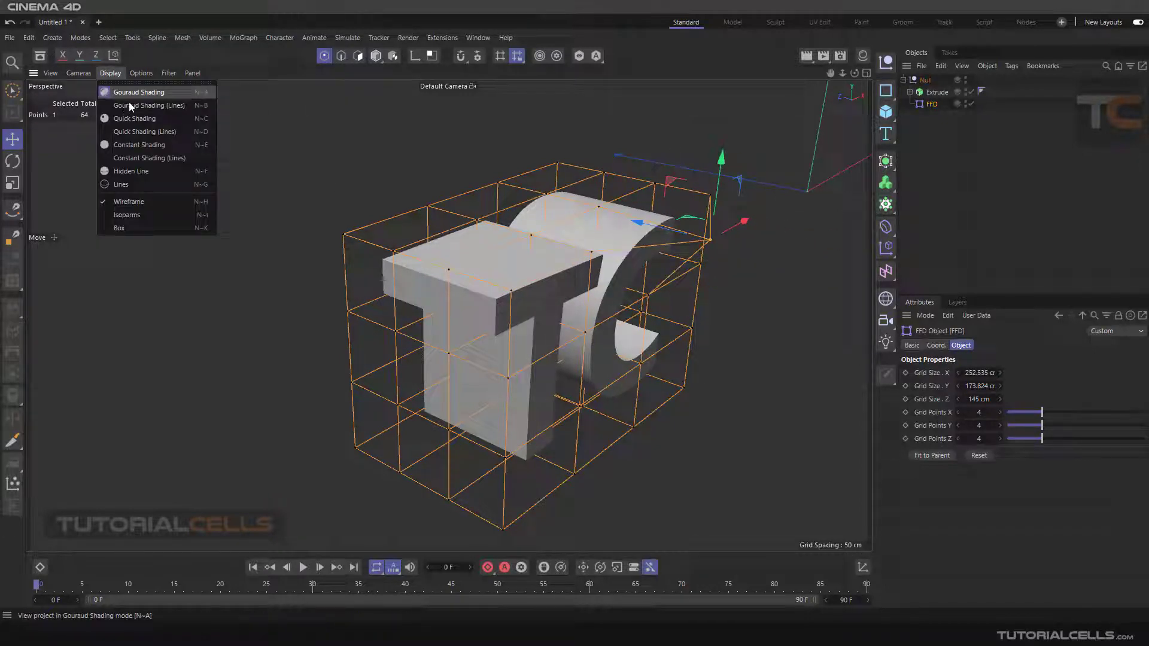
click(110, 72)
click(110, 72)
click(123, 106)
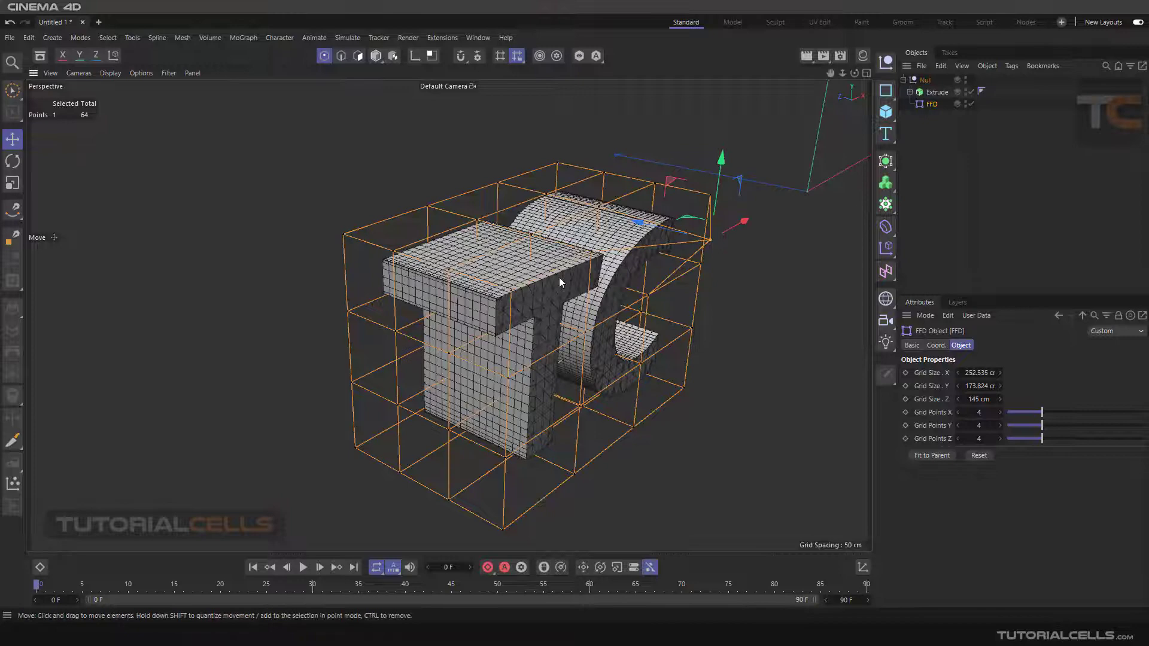
- Lower a top-edge point of the FFD cage, then pull a lower point between T and C down about 64 cm
scroll(559, 278, up, 2)
alt+drag(644, 257, 470, 244)
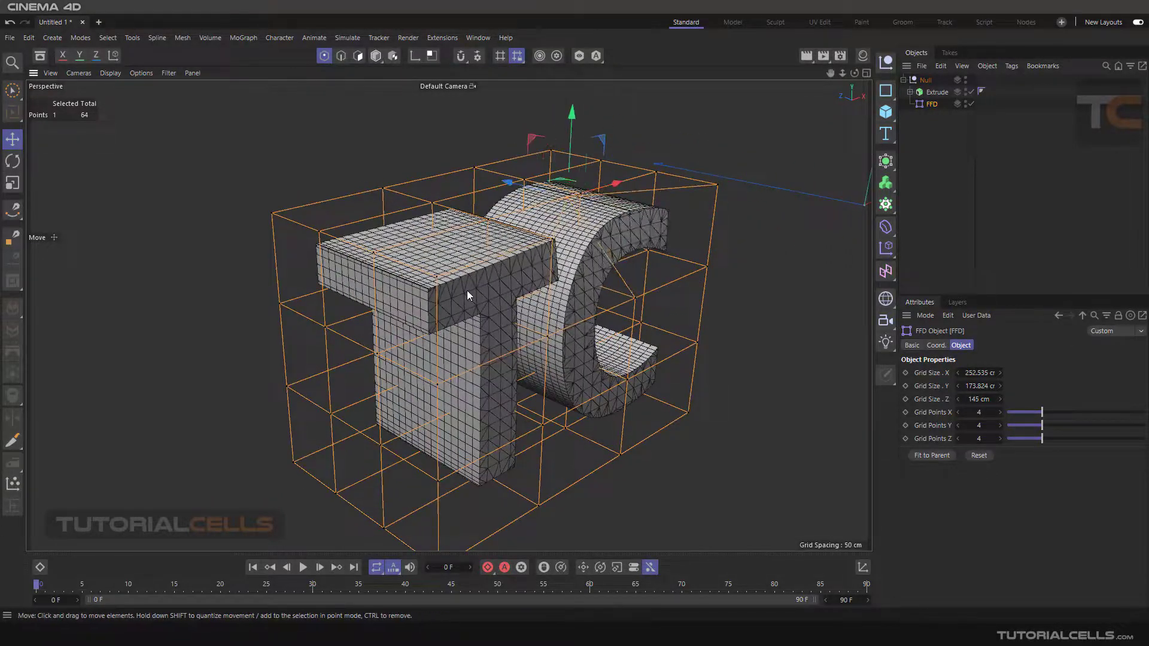
click(551, 221)
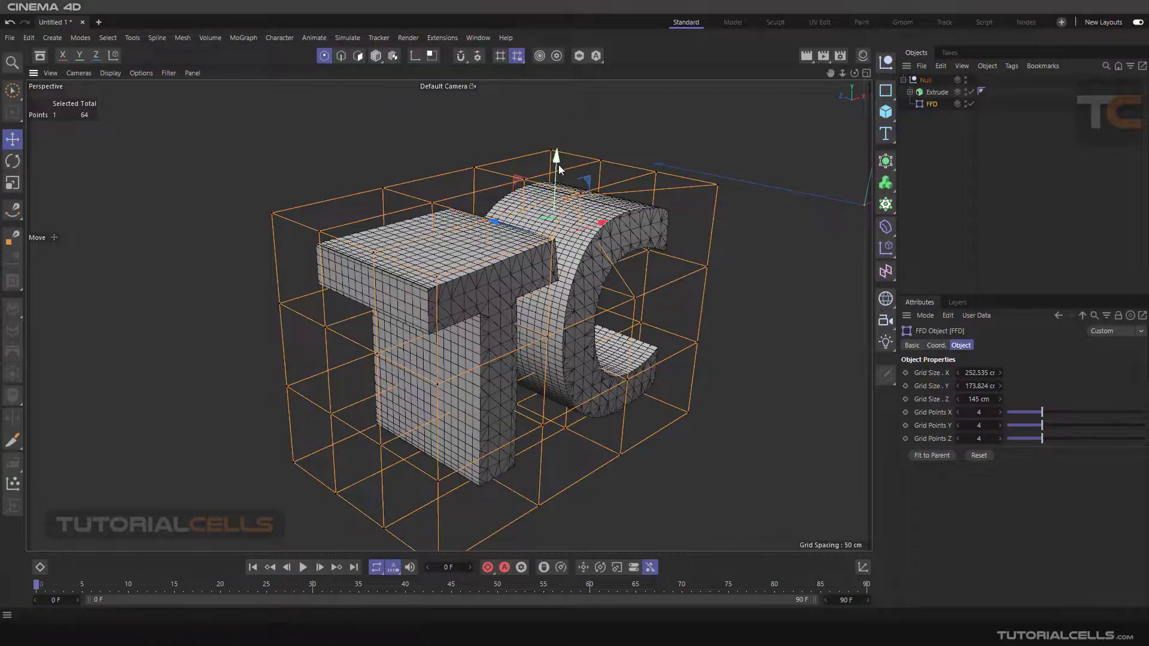
drag(558, 166, 548, 277)
alt+drag(557, 329, 407, 329)
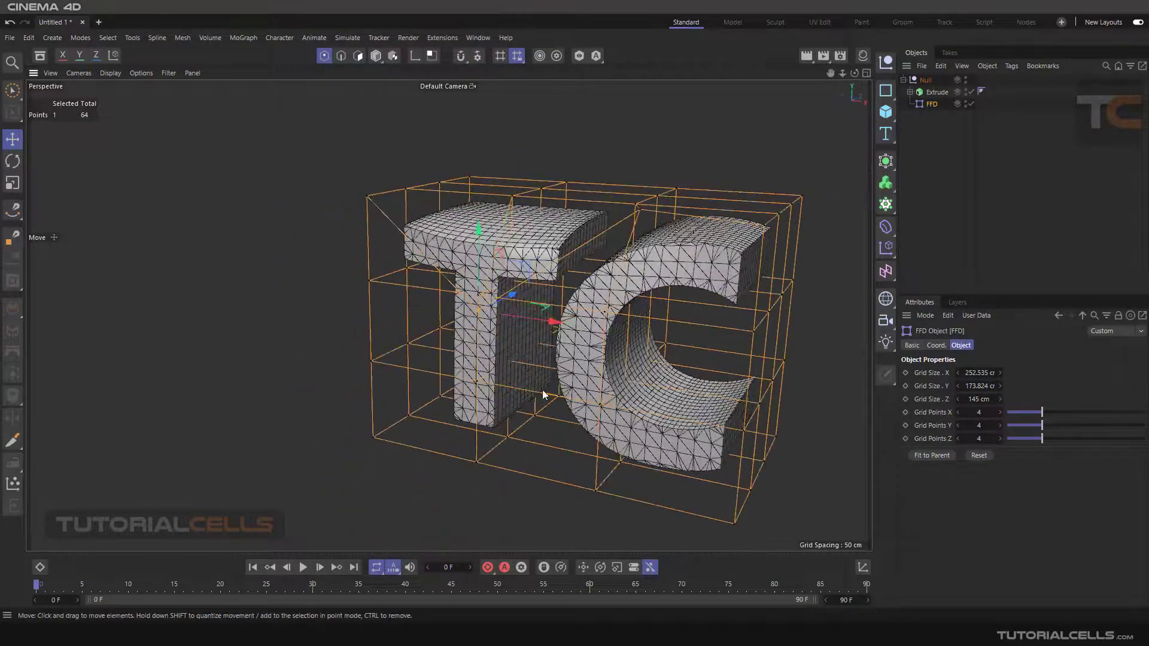
click(538, 419)
drag(535, 345, 548, 424)
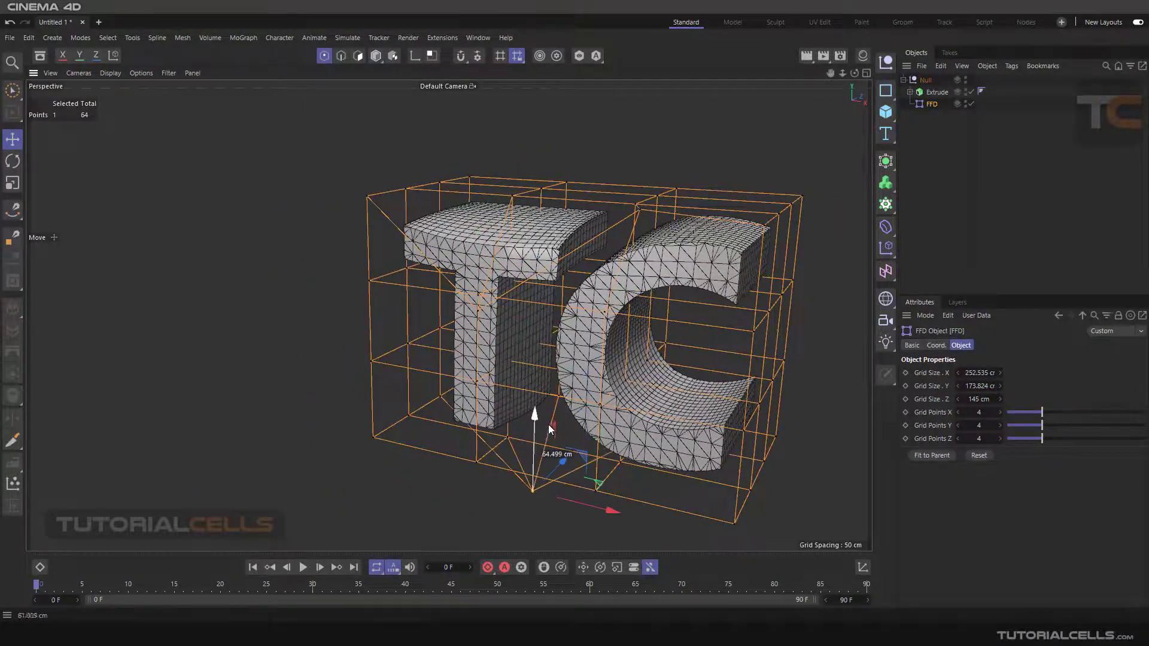
- Displace further FFD cage points around the C and pull one point far outward from the T's side
alt+drag(718, 398, 616, 402)
click(698, 419)
alt+drag(759, 335, 811, 332)
click(663, 307)
scroll(415, 281, down, 2)
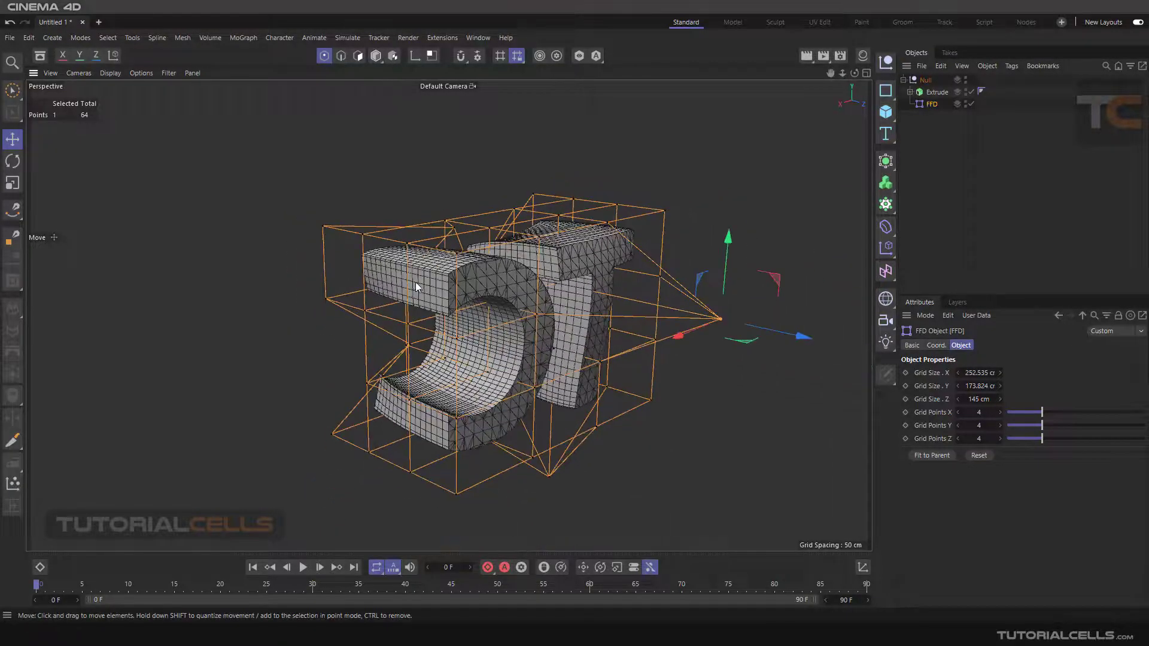
- Reset the FFD around the TC text to its original undistorted grid
alt+drag(416, 282, 664, 300)
alt+drag(392, 329, 622, 343)
click(978, 456)
- Add a Sphere primitive to the scene in the empty space beside the TC text
scroll(619, 305, down, 3)
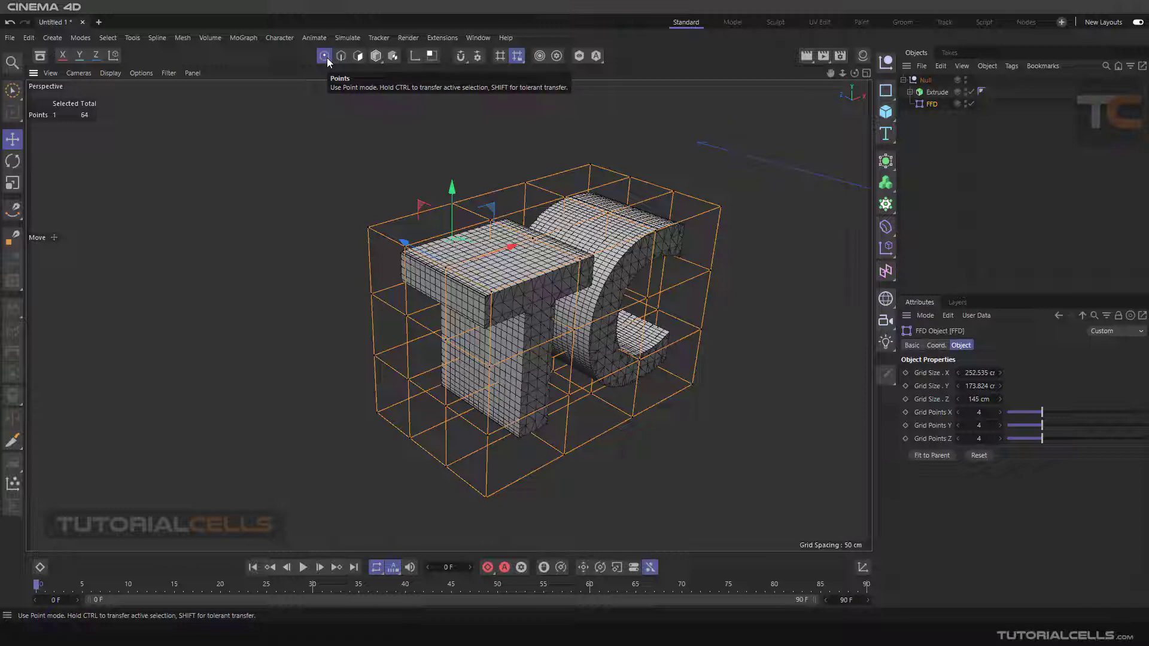
scroll(647, 242, down, 3)
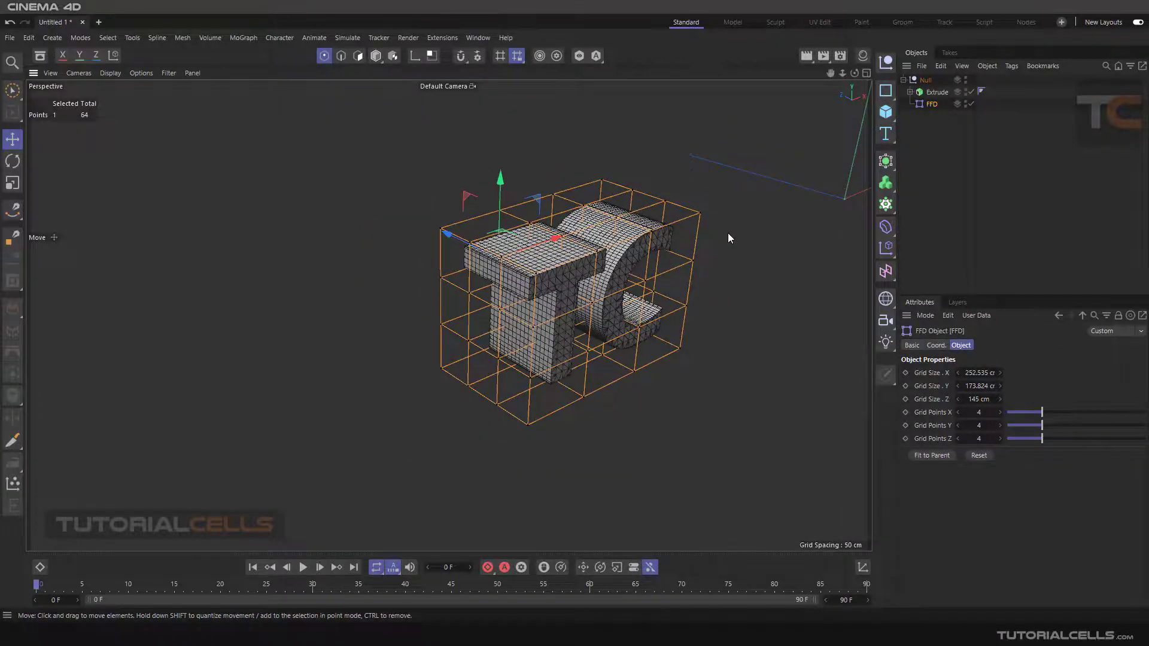
alt+middle_drag(727, 238, 381, 300)
alt+drag(622, 250, 866, 152)
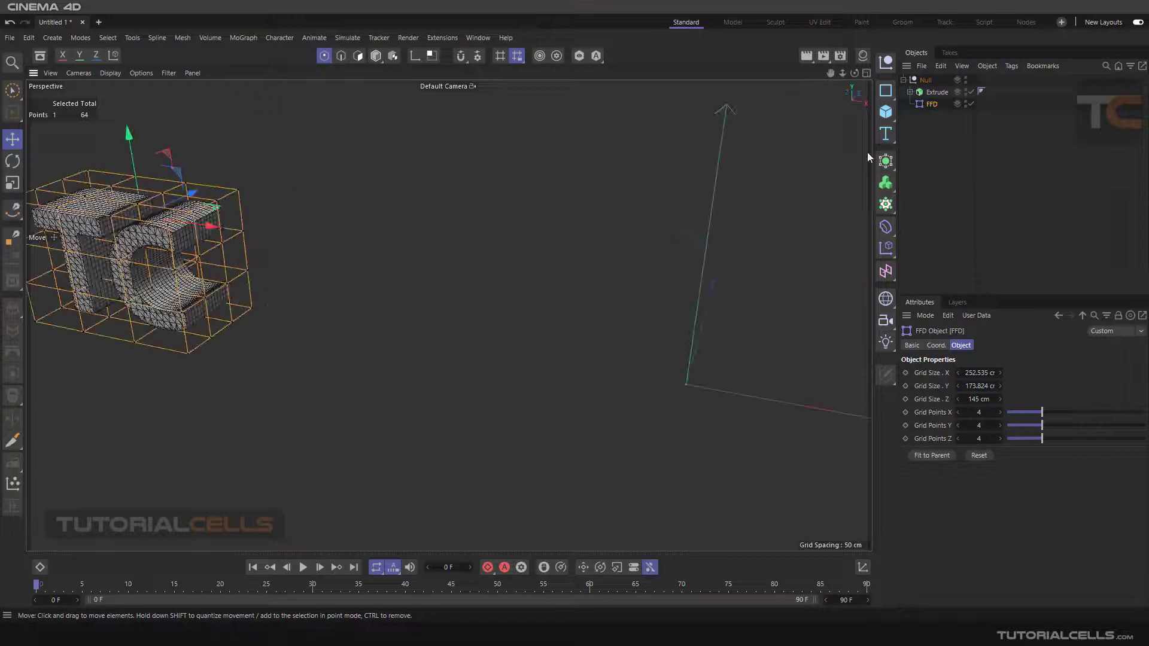
click(886, 112)
click(994, 172)
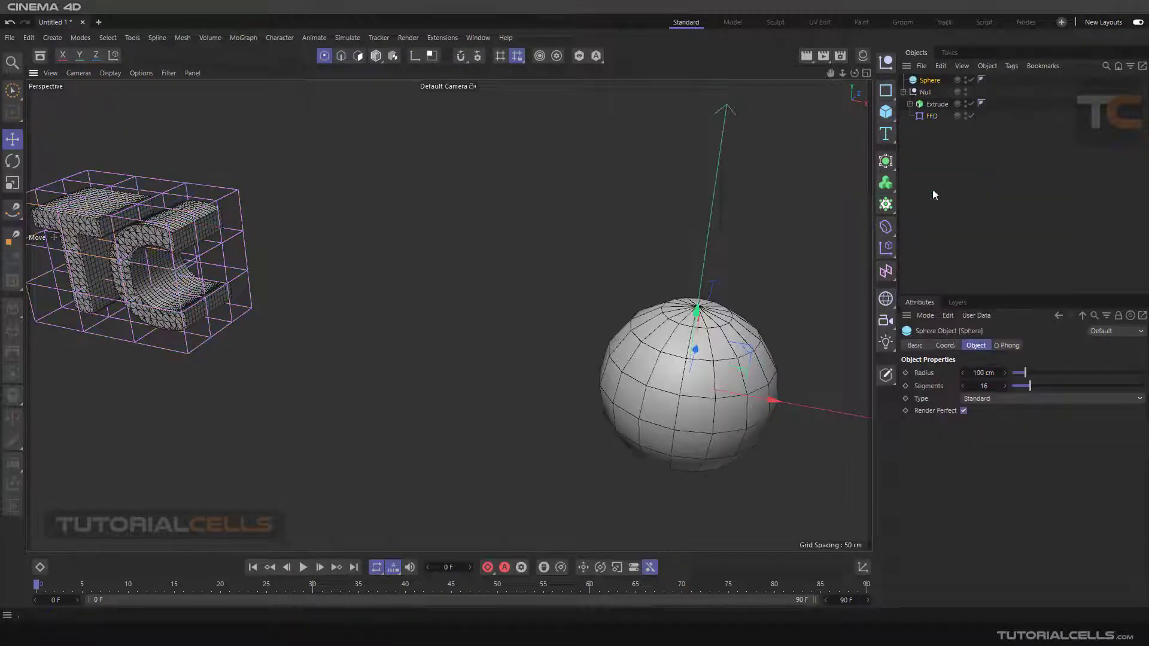
- Add an FFD deformer as a child of the Sphere so its cage fits the sphere
alt+drag(721, 364, 686, 265)
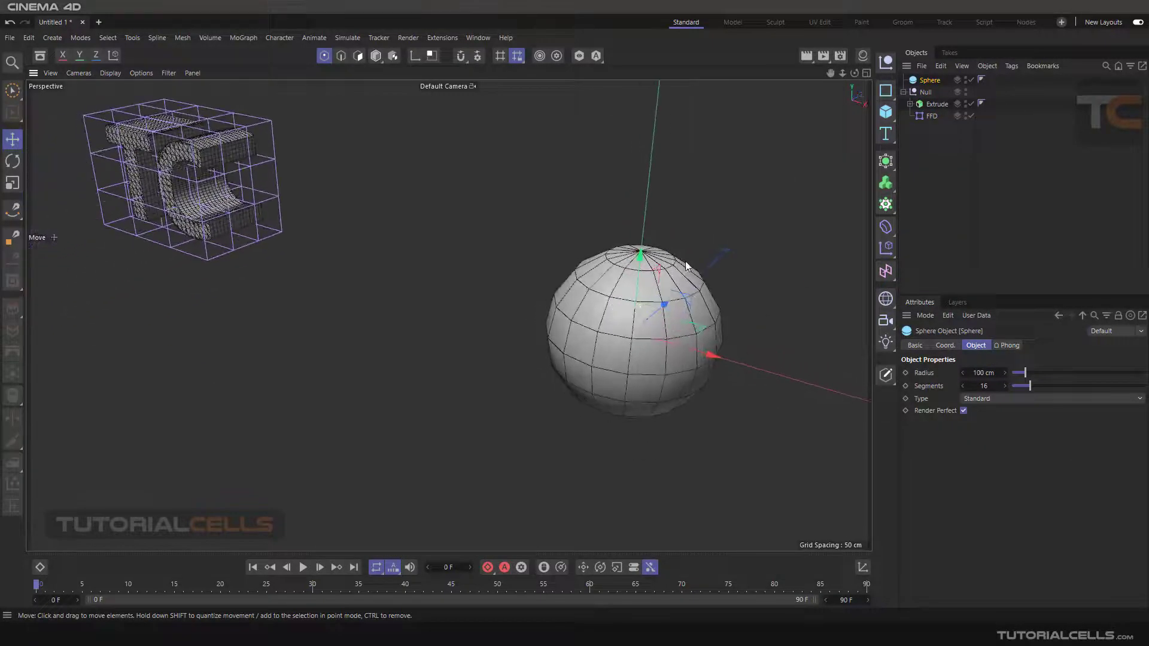
click(888, 231)
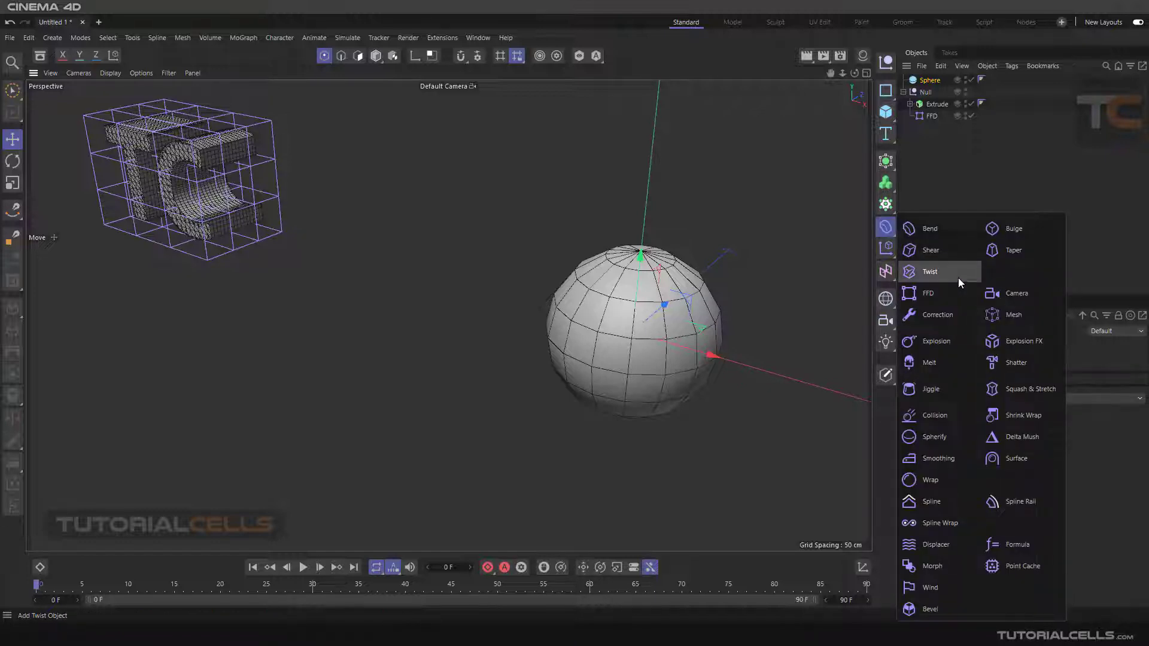
shift+click(951, 293)
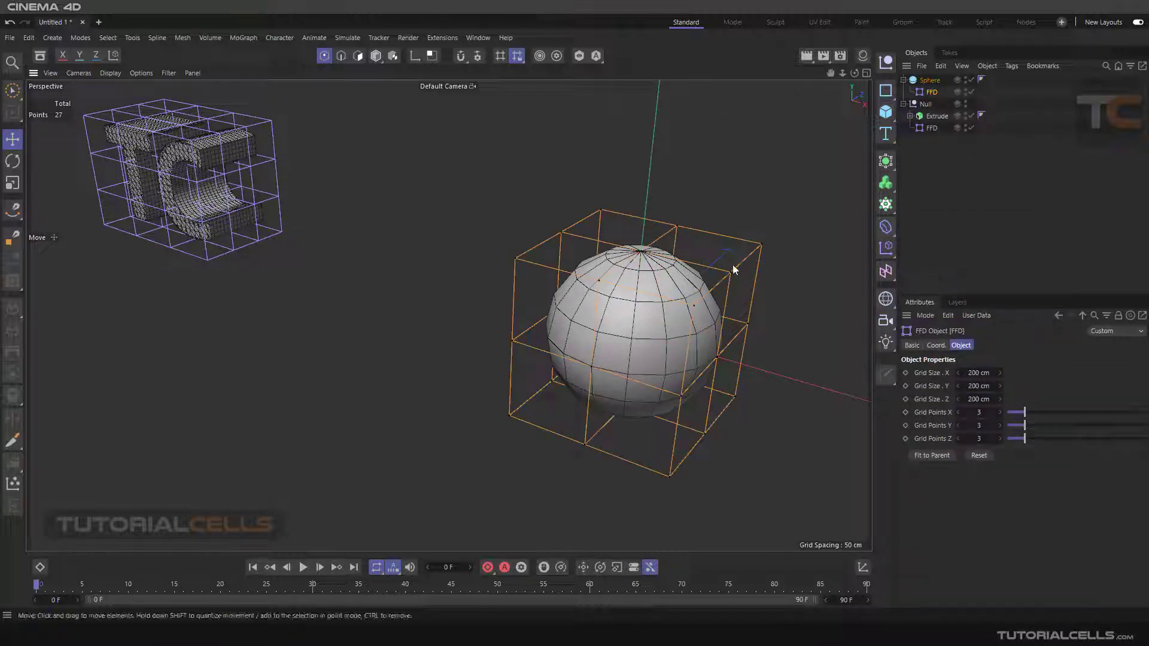
- Raise a mid-edge point on top of the sphere's FFD cage and pull one top corner point inward
drag(732, 275, 737, 136)
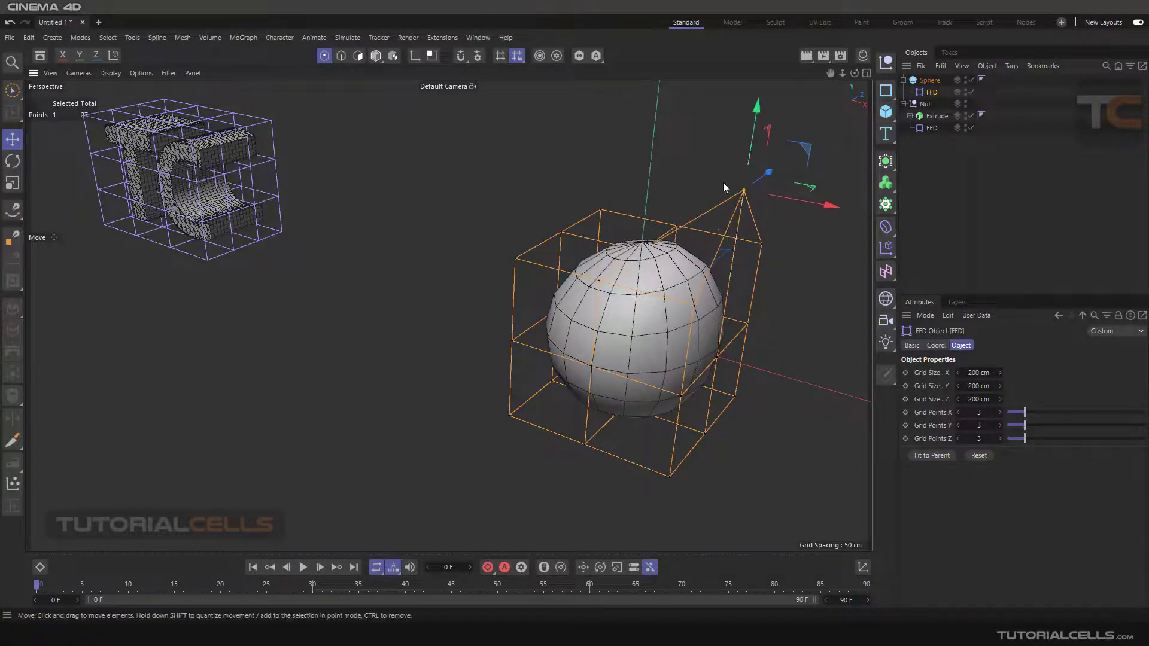
mouse_move(715, 235)
alt+mouse_down()
mouse_move(676, 227)
mouse_move(718, 233)
alt+mouse_up()
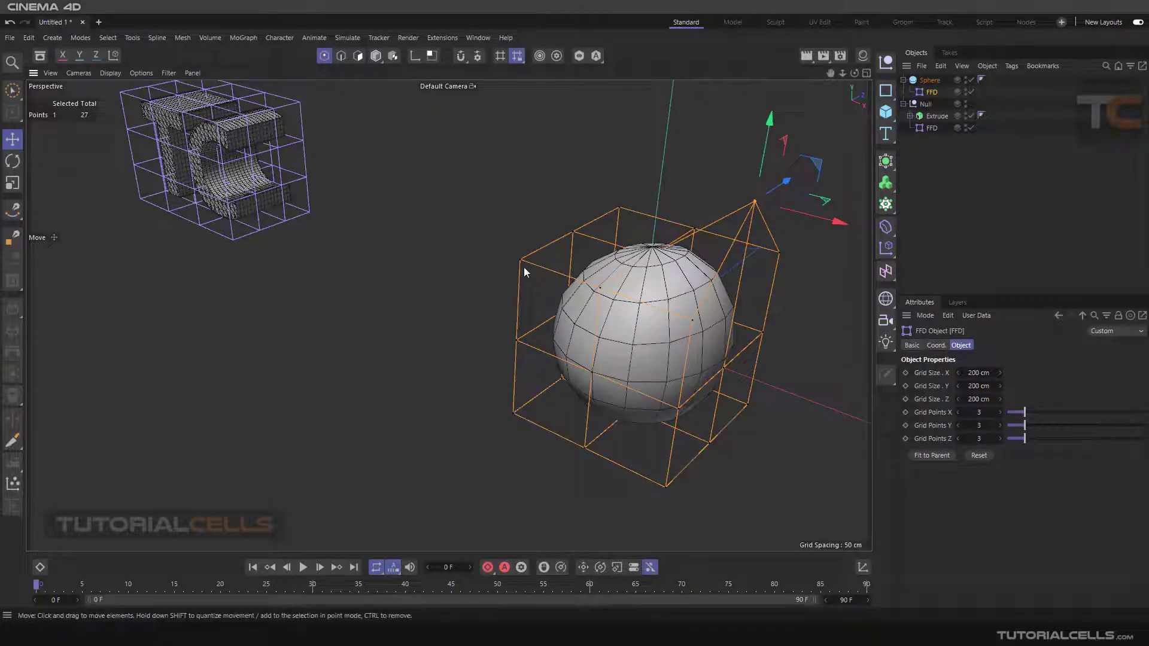
drag(551, 244, 626, 213)
mouse_move(551, 266)
alt+mouse_down()
mouse_move(639, 263)
mouse_move(695, 241)
mouse_move(546, 273)
alt+mouse_up()
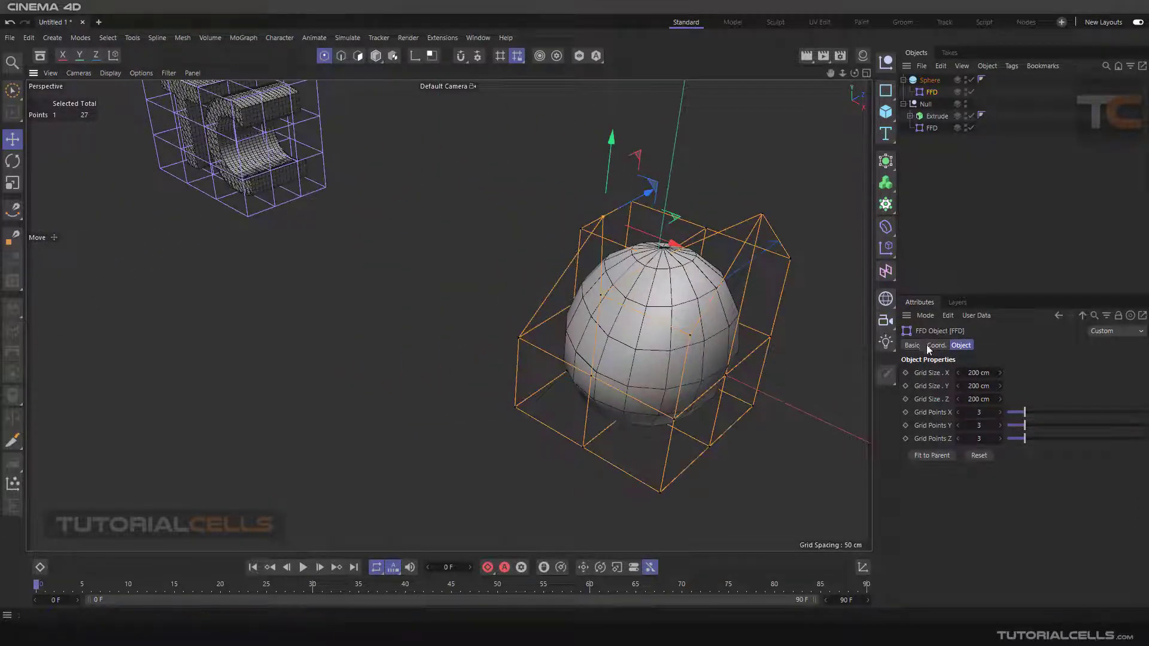
- Review the text and sphere with their FFD cages, and switch from Points mode back to Model mode
alt+right_drag(635, 256, 536, 277)
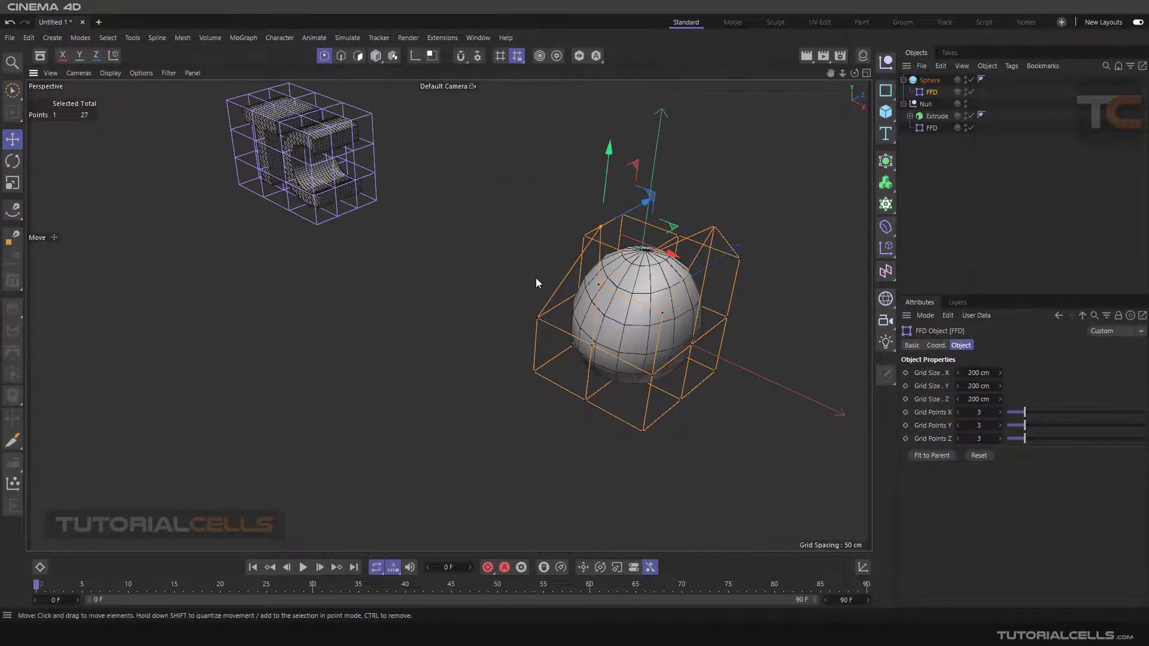
alt+middle_drag(536, 278, 556, 302)
alt+right_drag(555, 302, 455, 278)
alt+drag(454, 283, 515, 298)
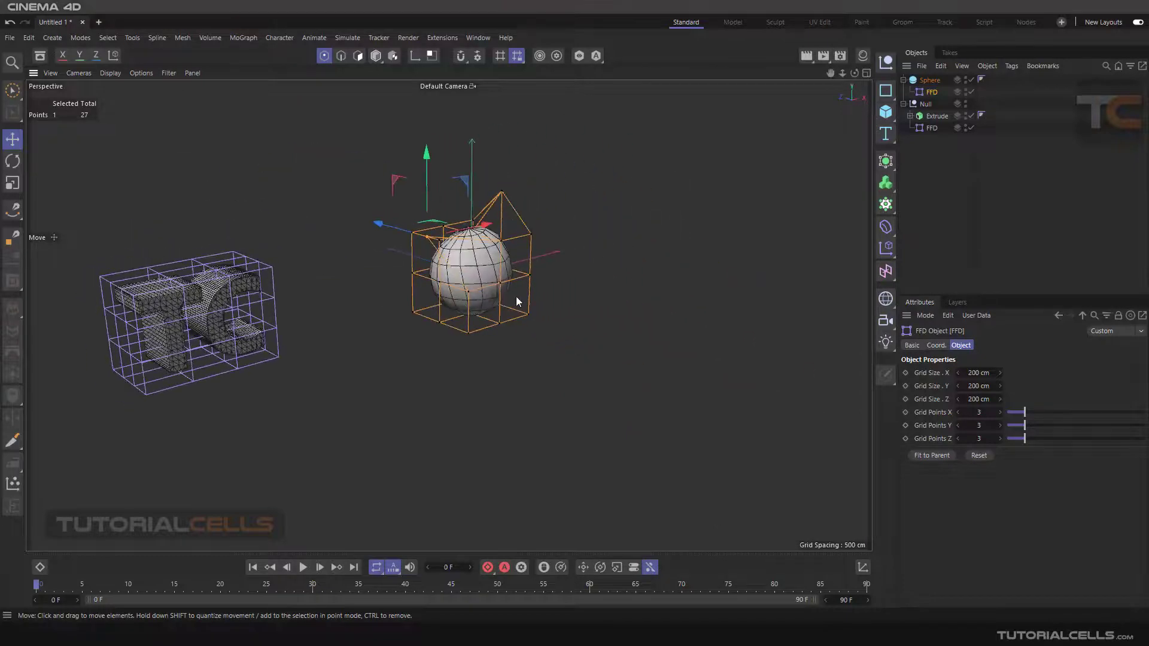
alt+drag(430, 302, 638, 312)
scroll(636, 310, up, 2)
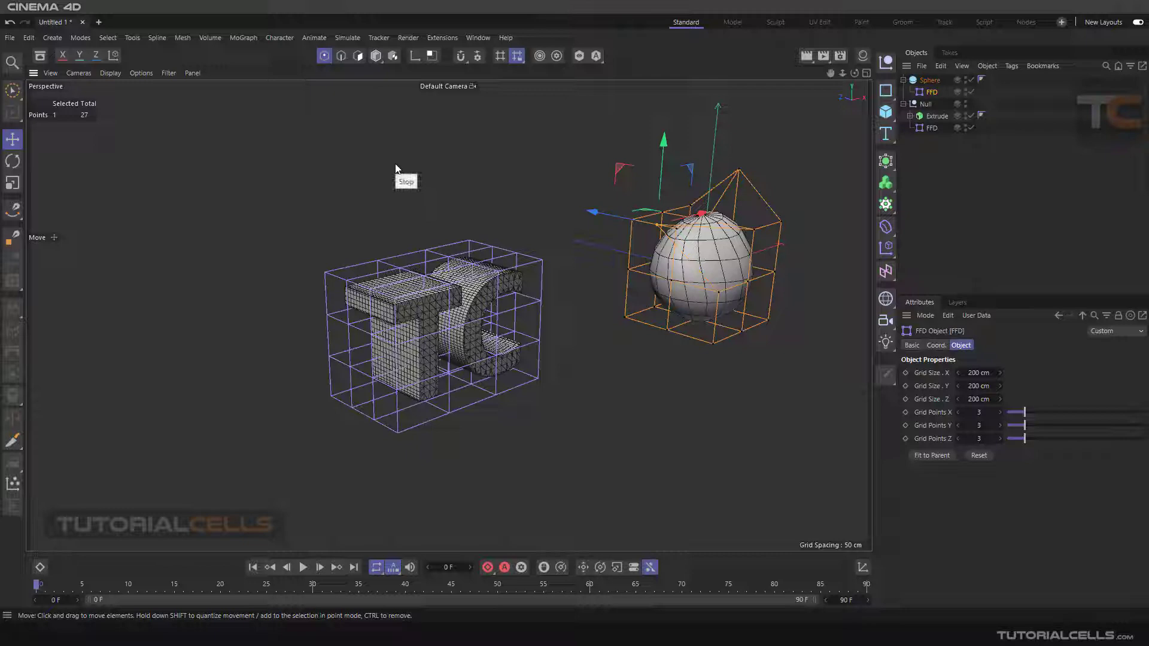
click(376, 55)
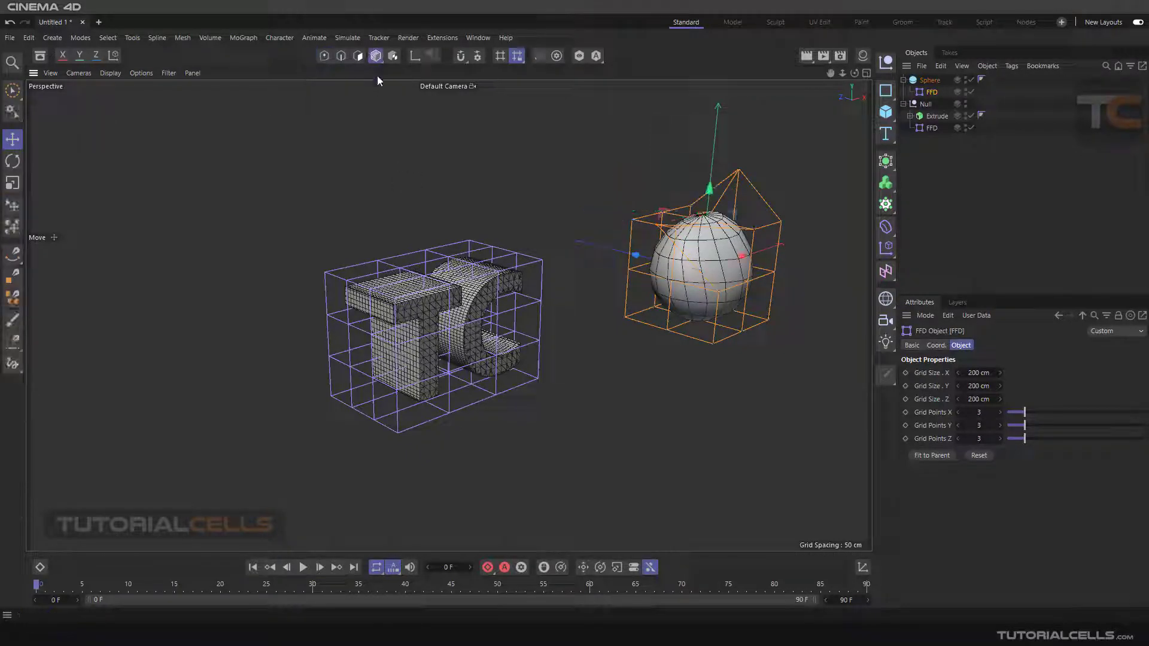